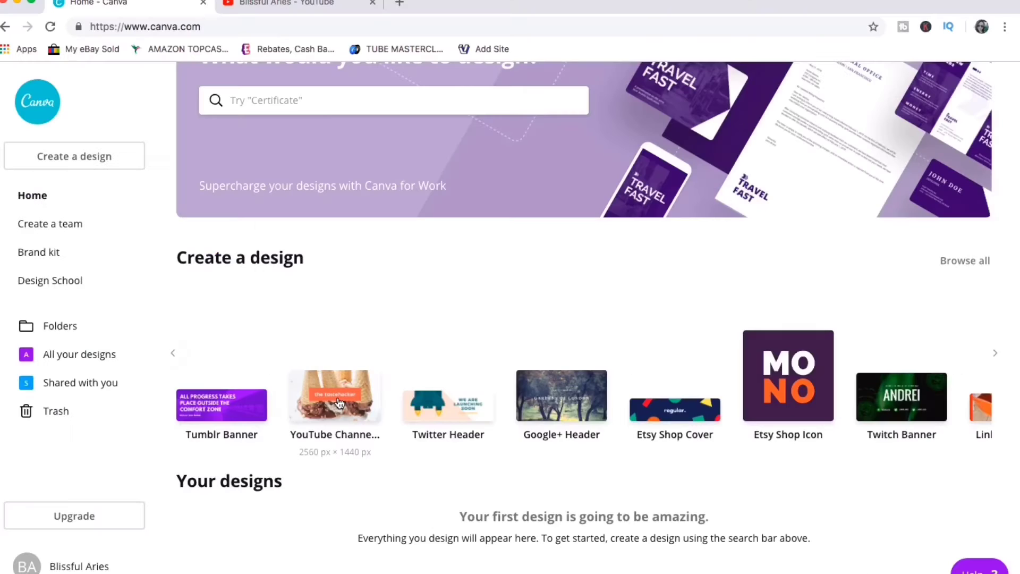
- Create a YouTube Channel Art design and apply the free blurred sunset seascape photo as its background
left_click(353, 372)
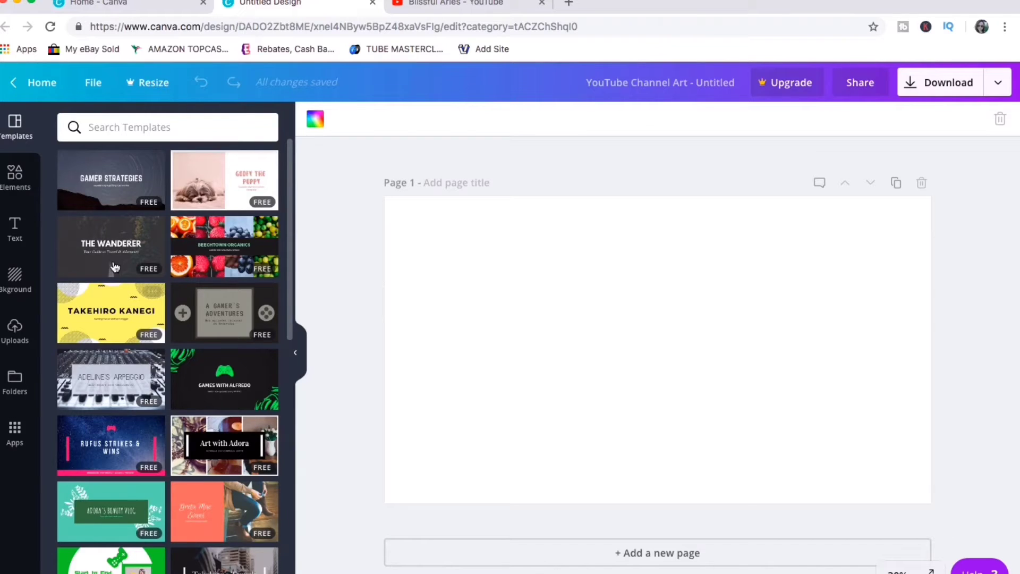
left_click(15, 328)
left_click(15, 275)
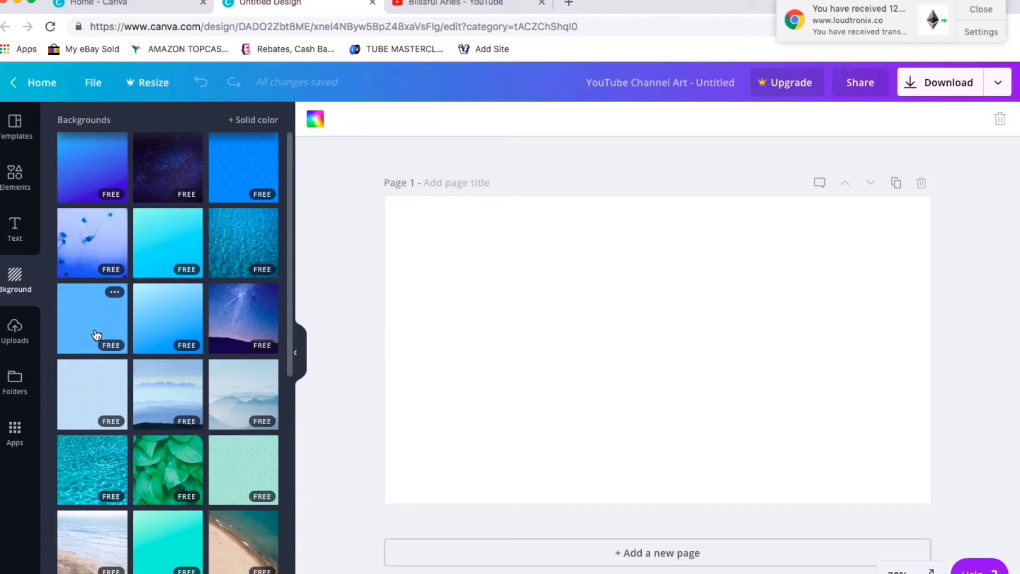
scroll(97, 333, "down", 10)
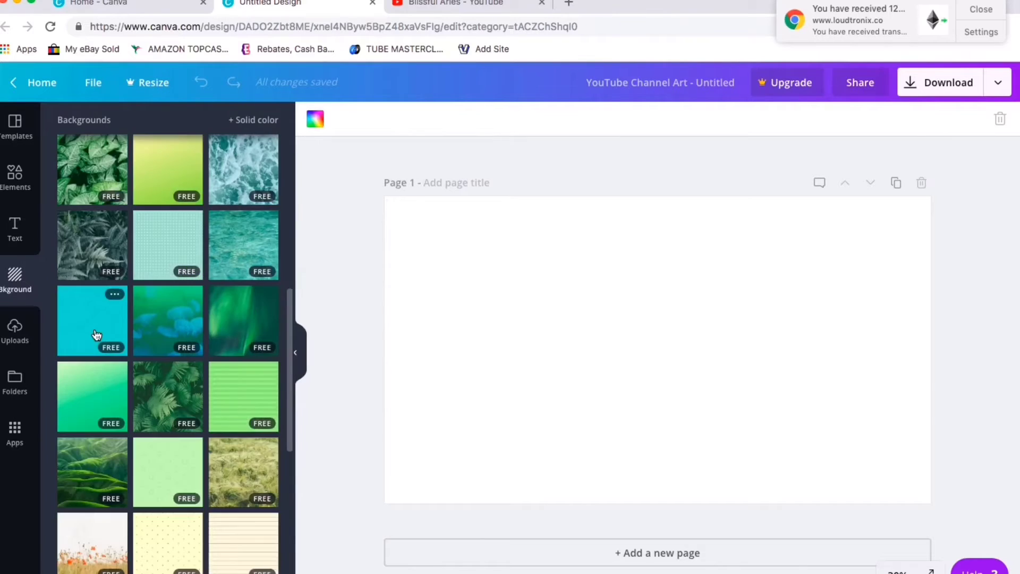
scroll(96, 334, "down", 3)
scroll(125, 428, "down", 3)
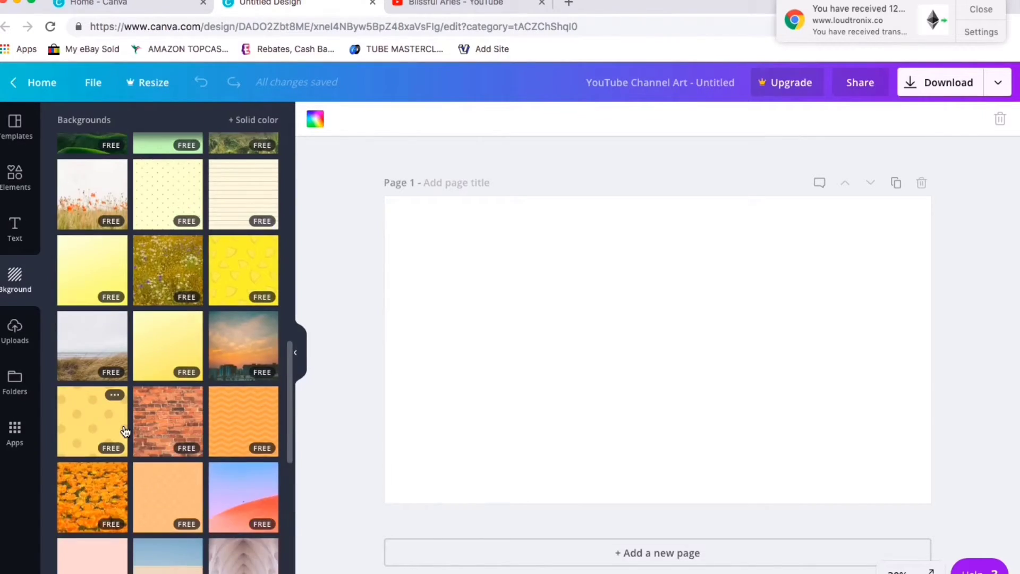
scroll(126, 430, "down", 5)
scroll(126, 430, "down", 10)
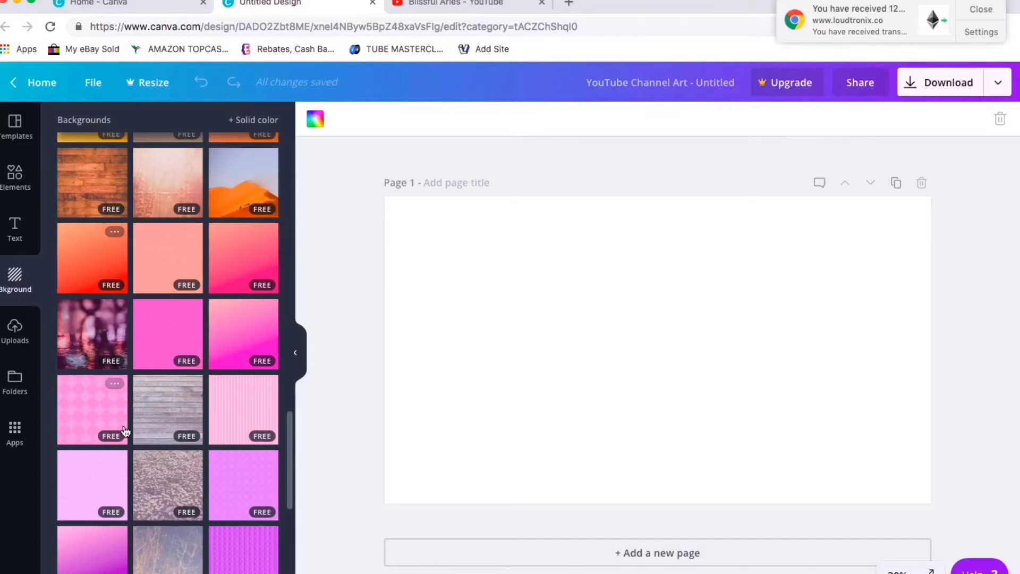
scroll(125, 431, "down", 3)
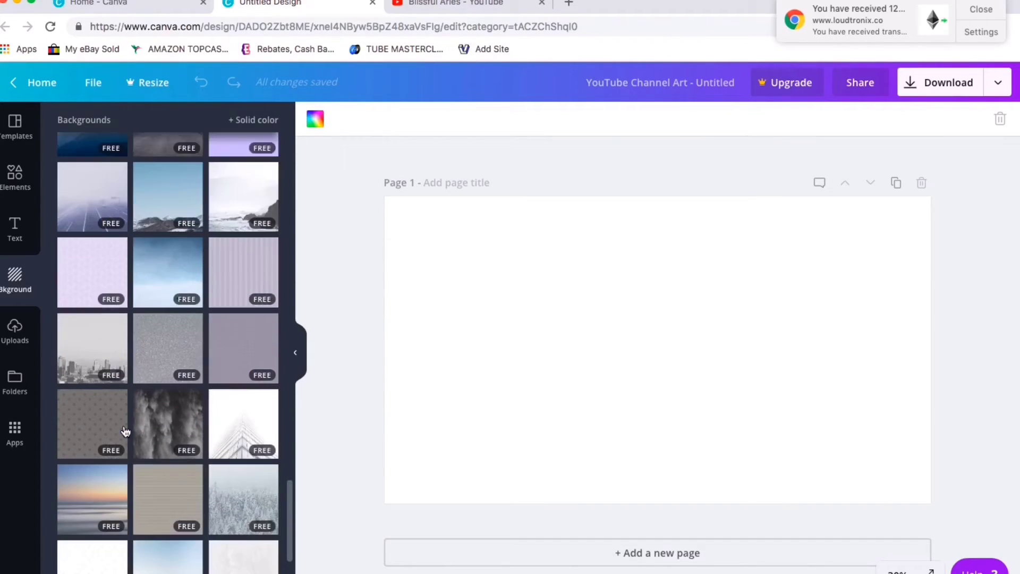
left_click(96, 468)
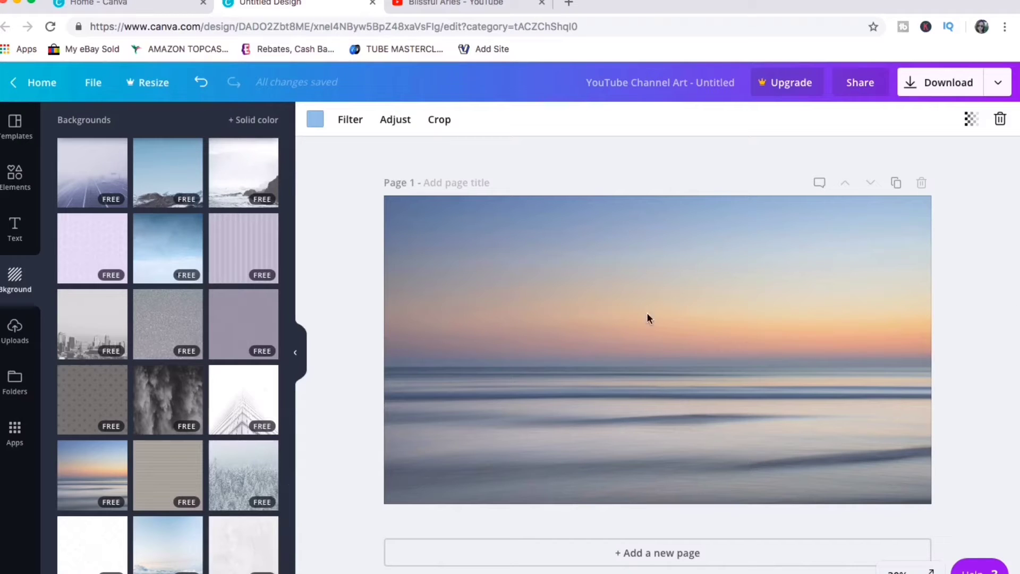
- Place the uploaded channel-art template guide on the page and stretch it to cover the whole canvas
left_click(6, 345)
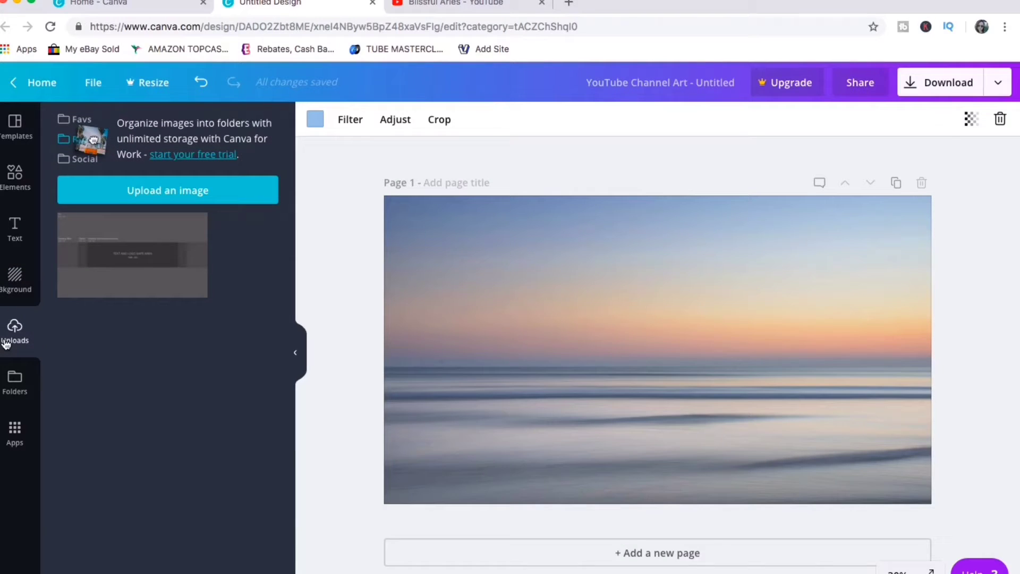
left_click(130, 257)
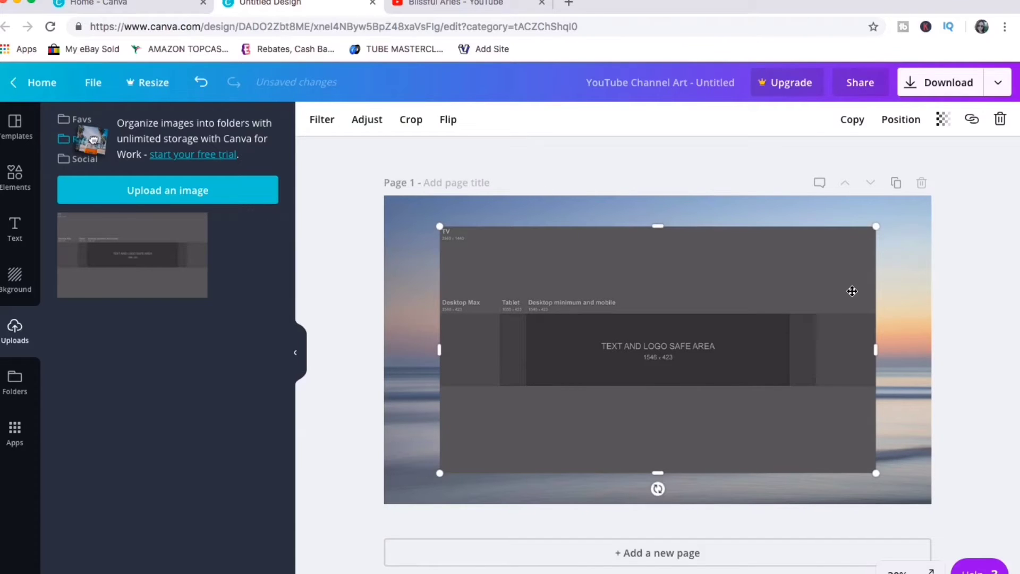
left_click_drag(659, 224, 658, 196)
left_click_drag(880, 334, 933, 340)
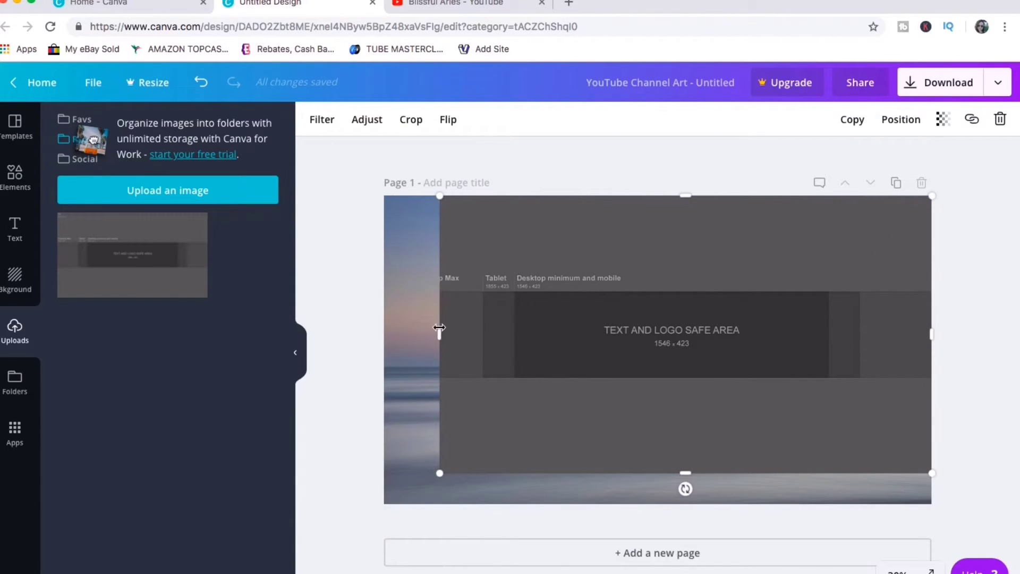
left_click_drag(440, 331, 383, 332)
left_click_drag(657, 473, 657, 503)
- Add a solid square shape over the template guide and colour it violet-blue
left_click(16, 178)
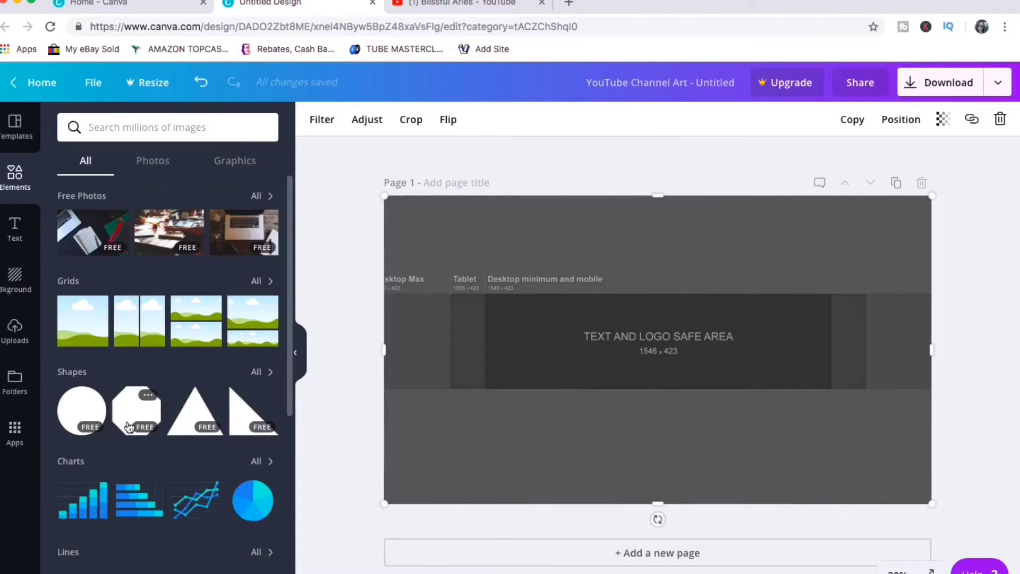
left_click(256, 374)
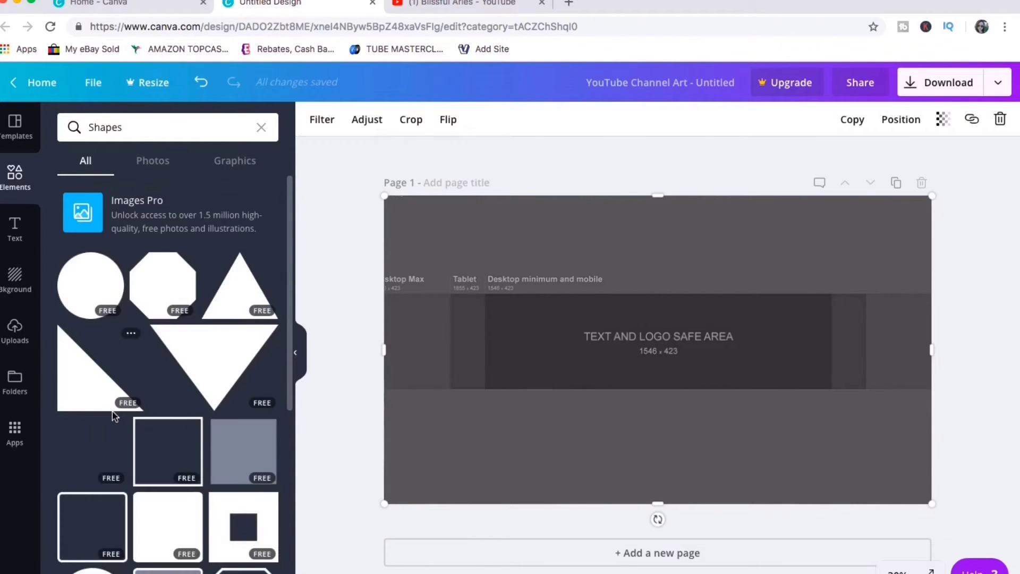
left_click(83, 456)
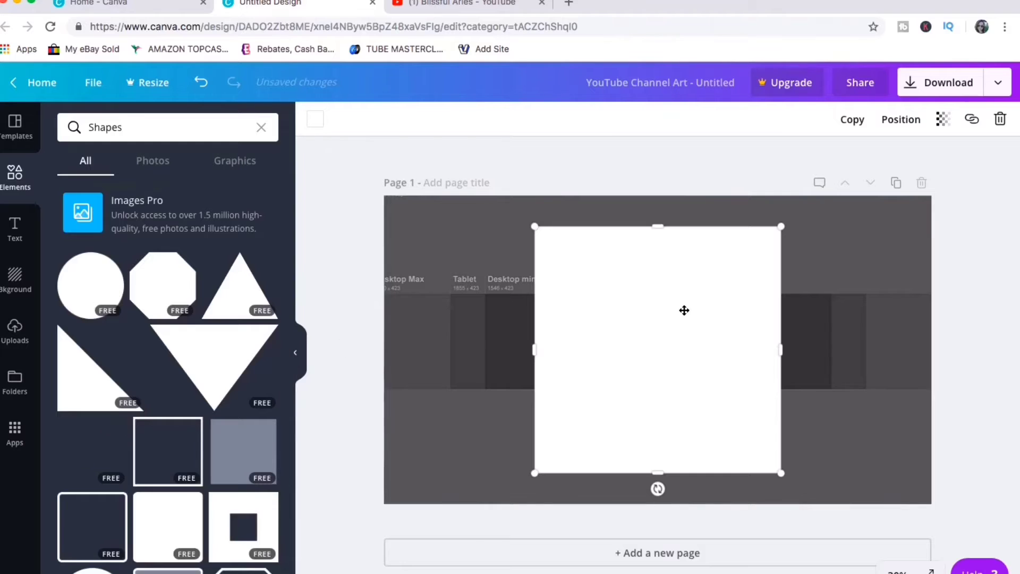
left_click(318, 127)
left_click(462, 257)
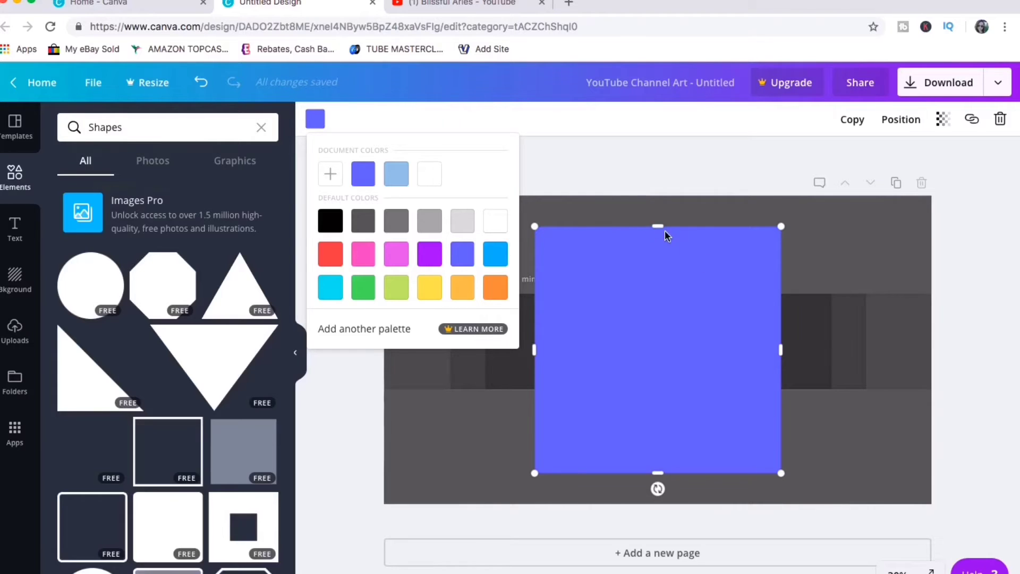
left_click(605, 190)
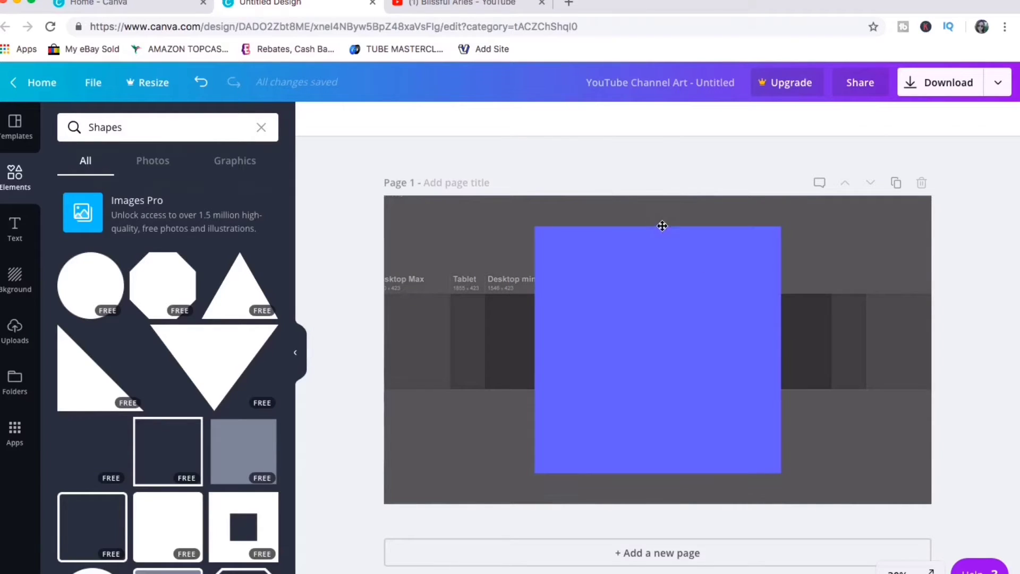
- Resize the violet-blue square into a full-width band matching the height of the text and logo safe area
left_click(655, 253)
left_click_drag(656, 228, 656, 293)
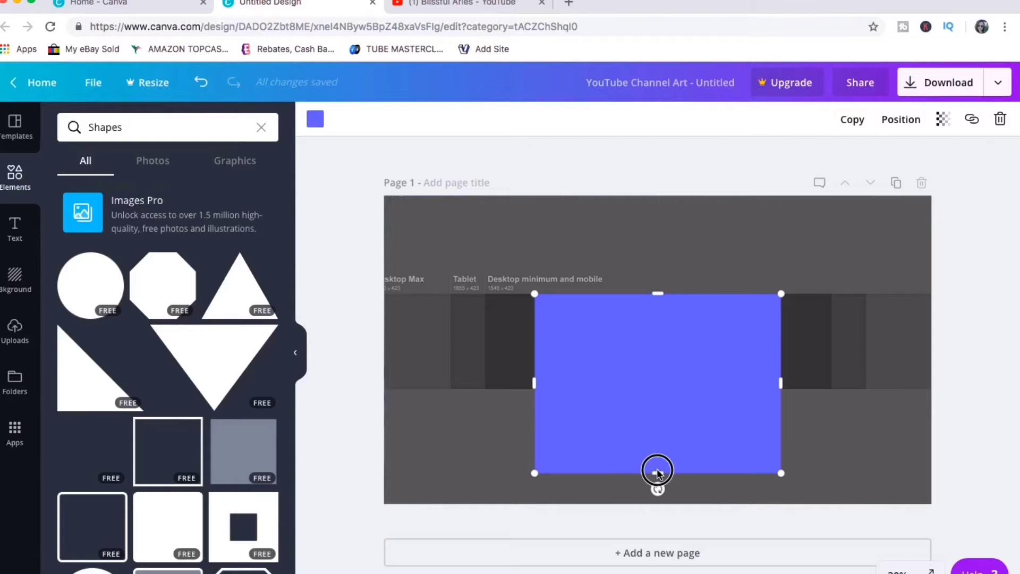
left_click_drag(657, 472, 654, 387)
left_click_drag(783, 347, 931, 345)
left_click_drag(538, 346, 387, 336)
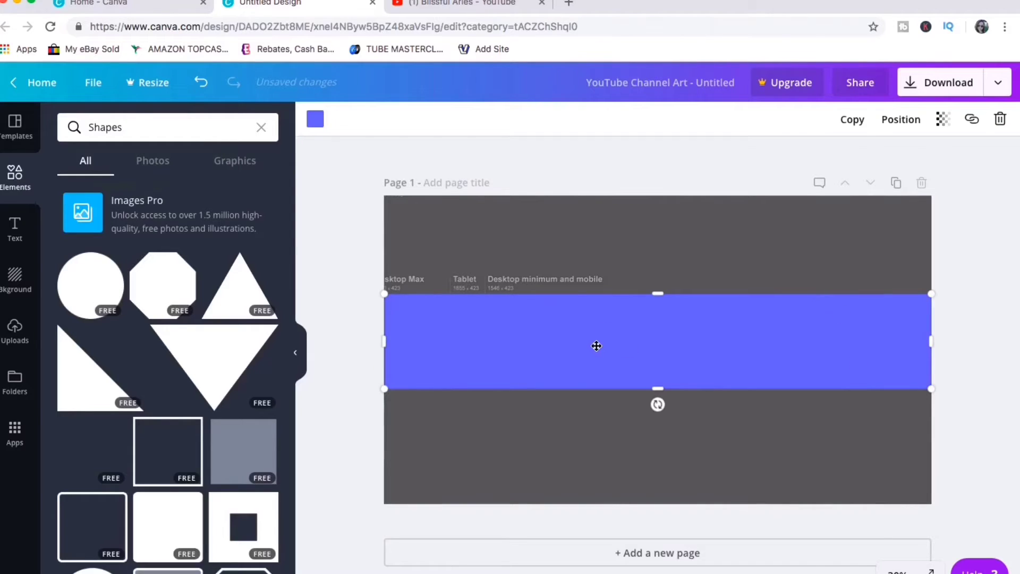
- Delete the grey template guide image behind the violet-blue band
left_click(620, 226)
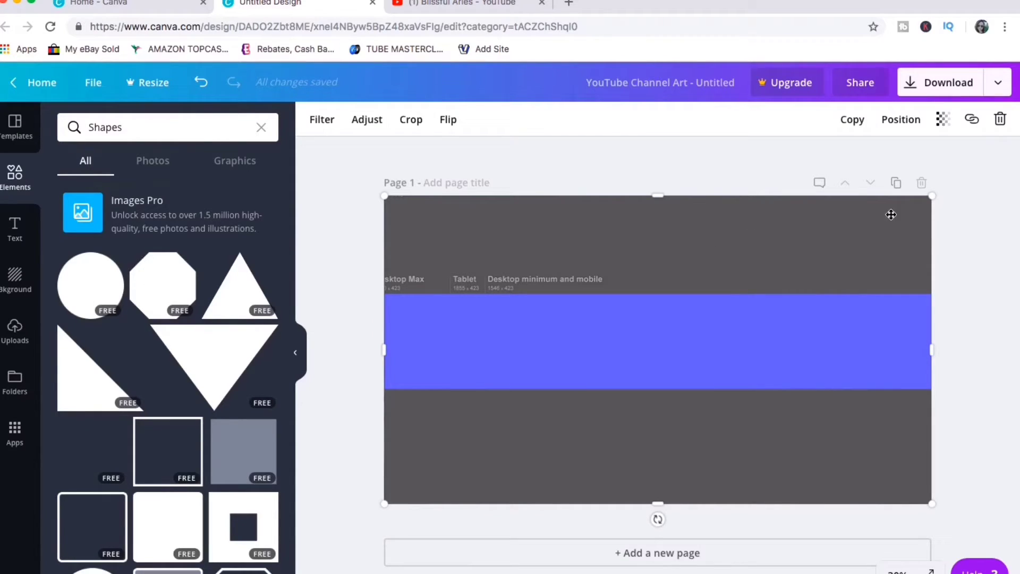
left_click(1000, 119)
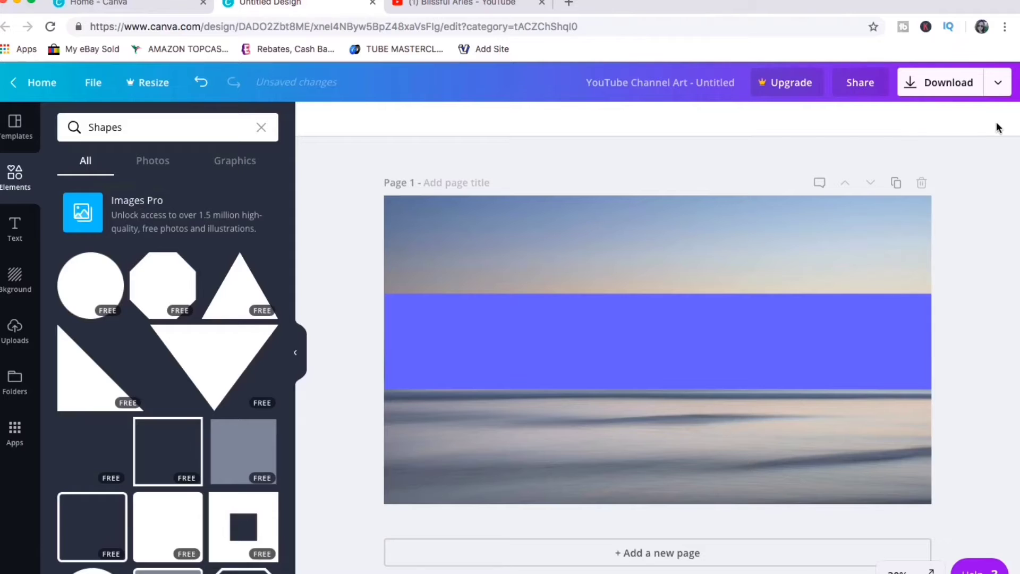
left_click(642, 344)
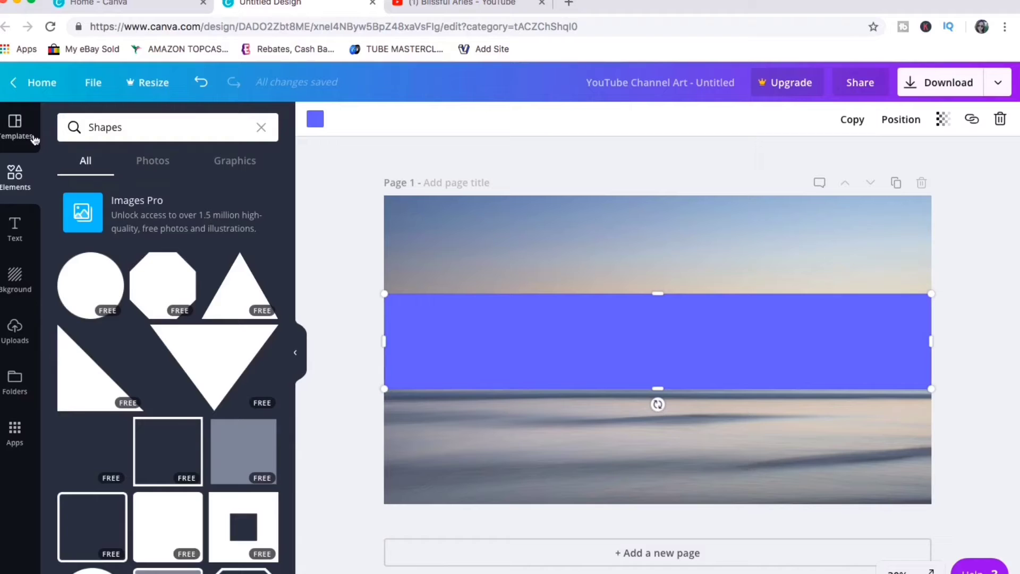
- Add a heading on the band with font size 80 and the Great Vibes font
left_click(16, 228)
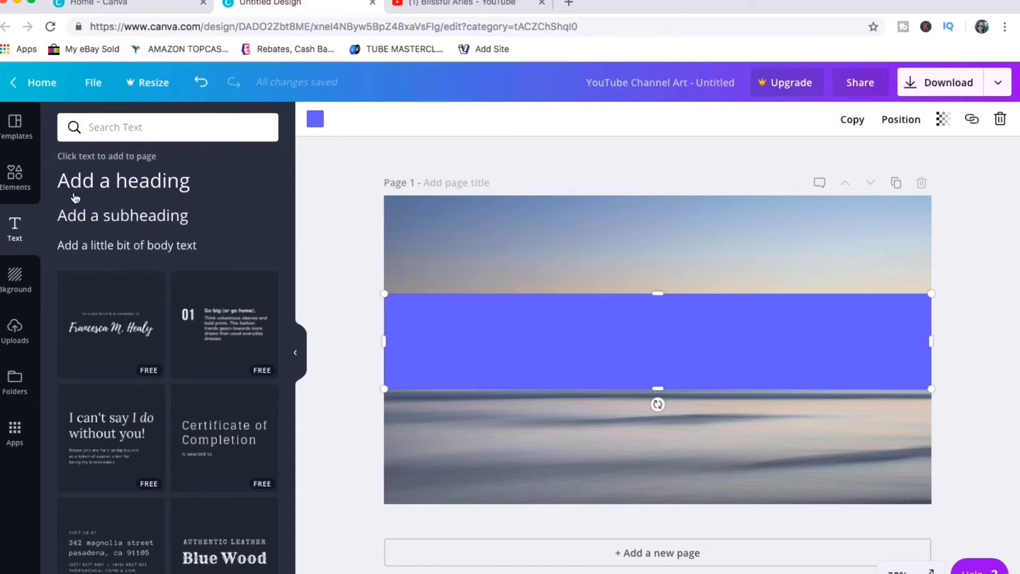
left_click(107, 184)
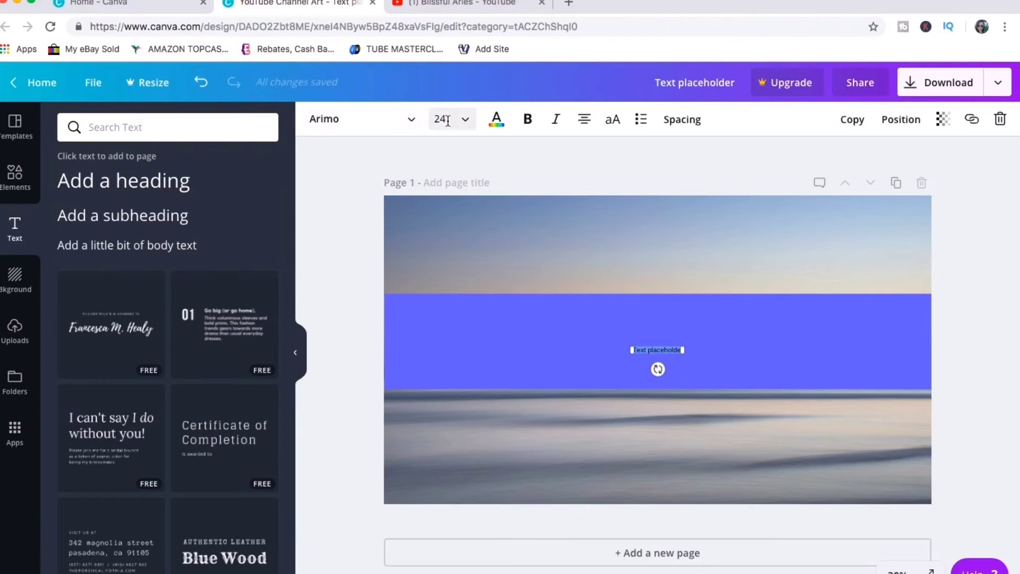
left_click(448, 121)
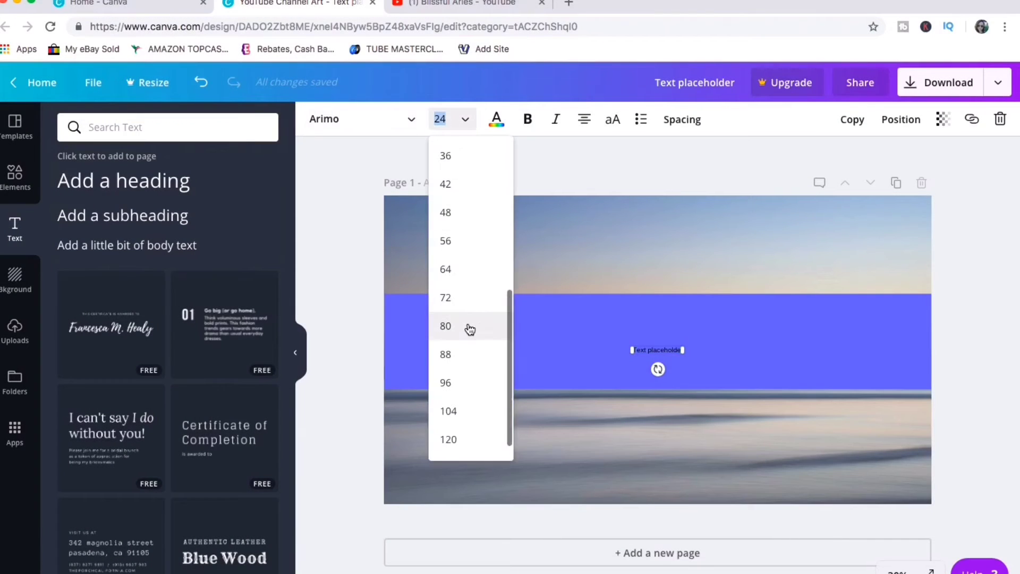
left_click(468, 329)
left_click(340, 119)
type("great vibes")
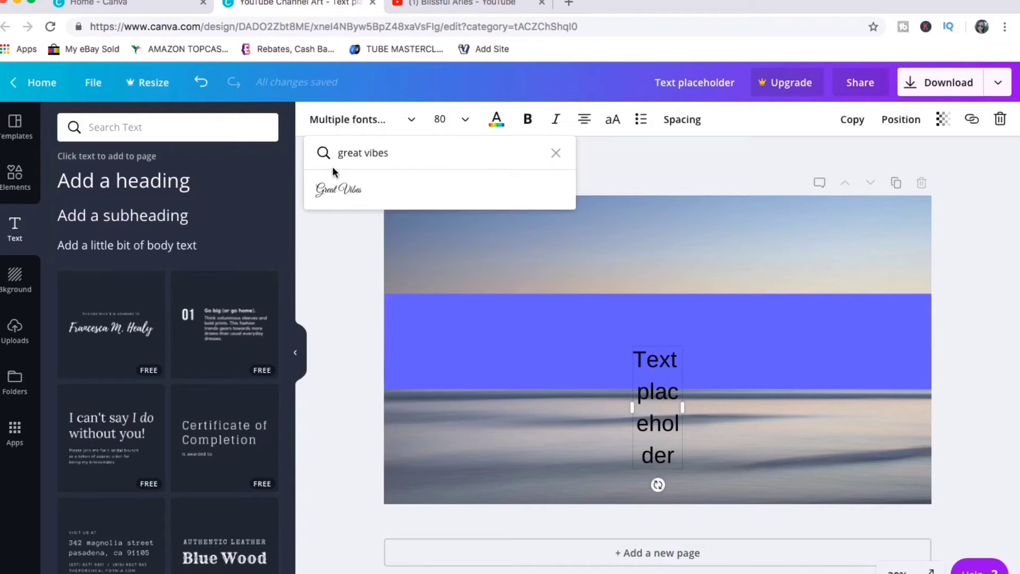
left_click(350, 189)
- Widen the heading's text box on both sides and replace its text with "Blissful Aries"
left_click_drag(683, 405, 769, 359)
left_click_drag(632, 359, 583, 359)
double_click(682, 357)
type("Blissful Aries")
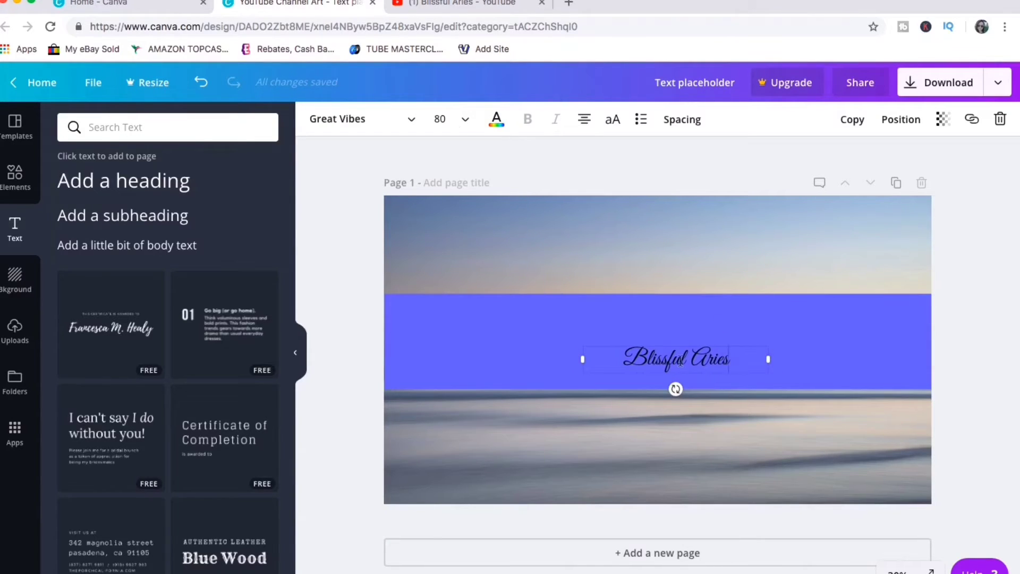
- Enlarge the "Blissful Aries" heading to size 120, colour it white and centre it on the band
left_click(448, 119)
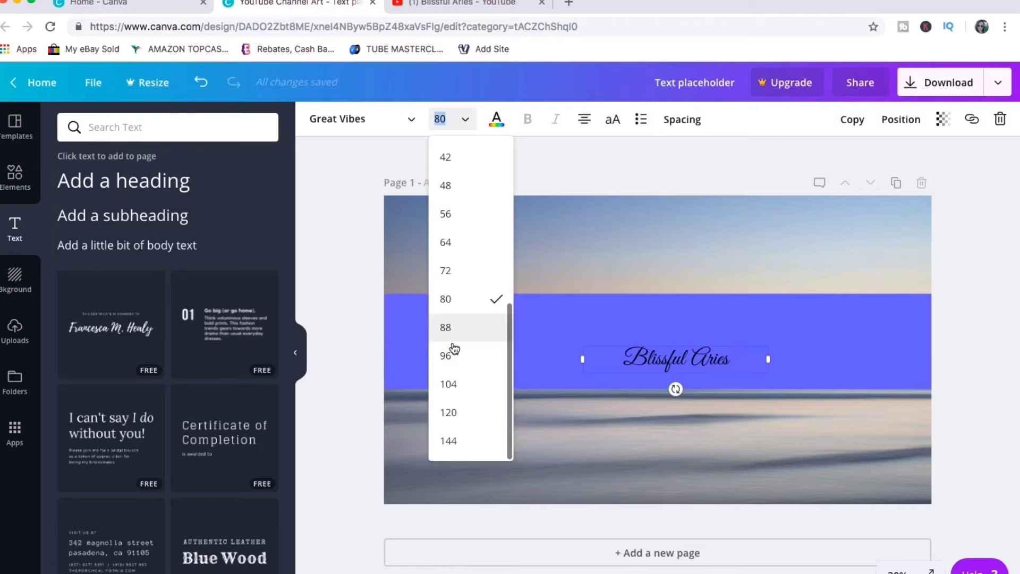
left_click(452, 383)
left_click_drag(671, 361, 664, 326)
left_click(448, 119)
left_click(451, 412)
left_click(496, 119)
left_click(644, 221)
left_click(700, 333)
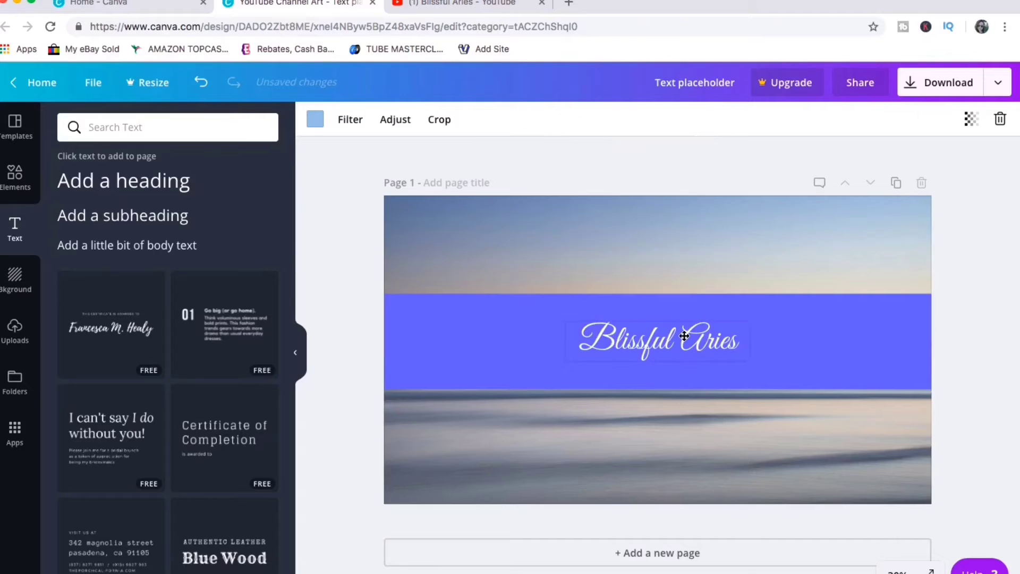
- Add a subheading at size 36 and place it centred just above the "Blissful Aries" heading
left_click(157, 215)
left_click(448, 119)
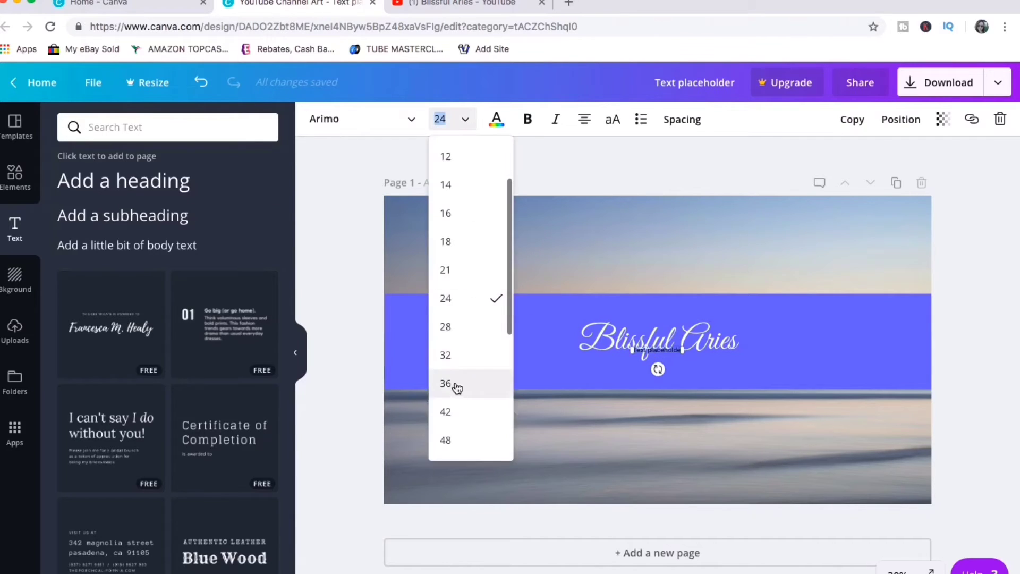
left_click(453, 387)
left_click(713, 379)
left_click_drag(665, 351, 658, 315)
- Set the subheading's font to Homemade Apple and its text to "Follow My Bliss"
left_click(343, 119)
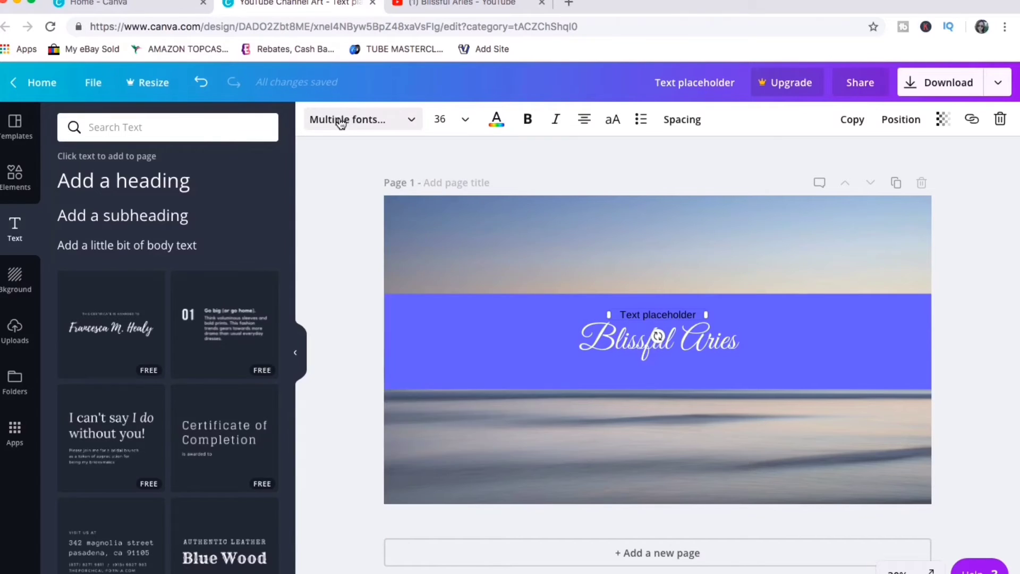
type("homemade")
left_click(374, 187)
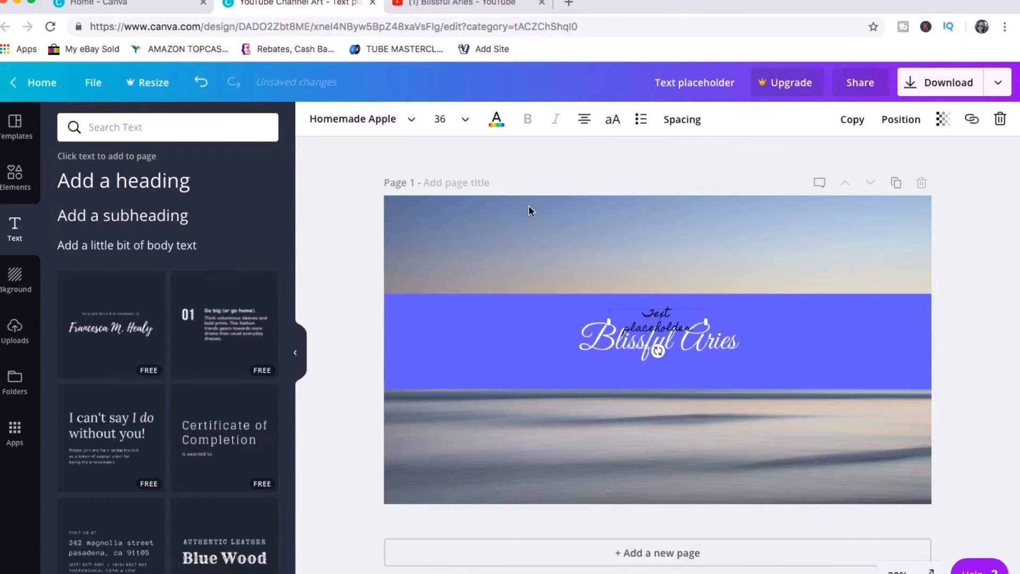
triple_click(671, 319)
type("Follow My Bliss")
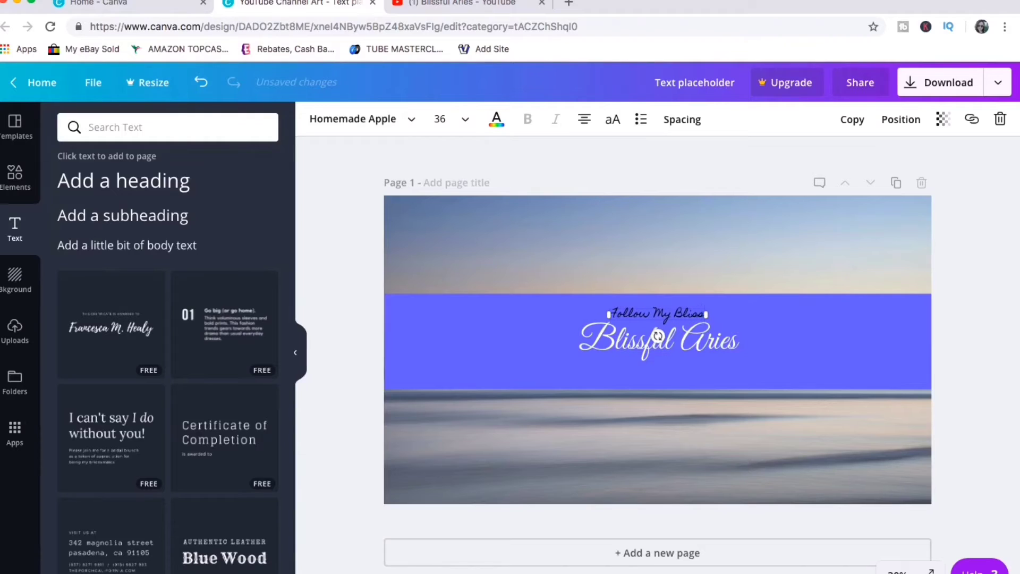
- Enlarge "Follow My Bliss" to size 48, widen and recentre its text box, and colour the text white
left_click(441, 119)
left_click(444, 353)
left_click_drag(707, 326, 759, 310)
left_click_drag(685, 312, 665, 315)
left_click(496, 119)
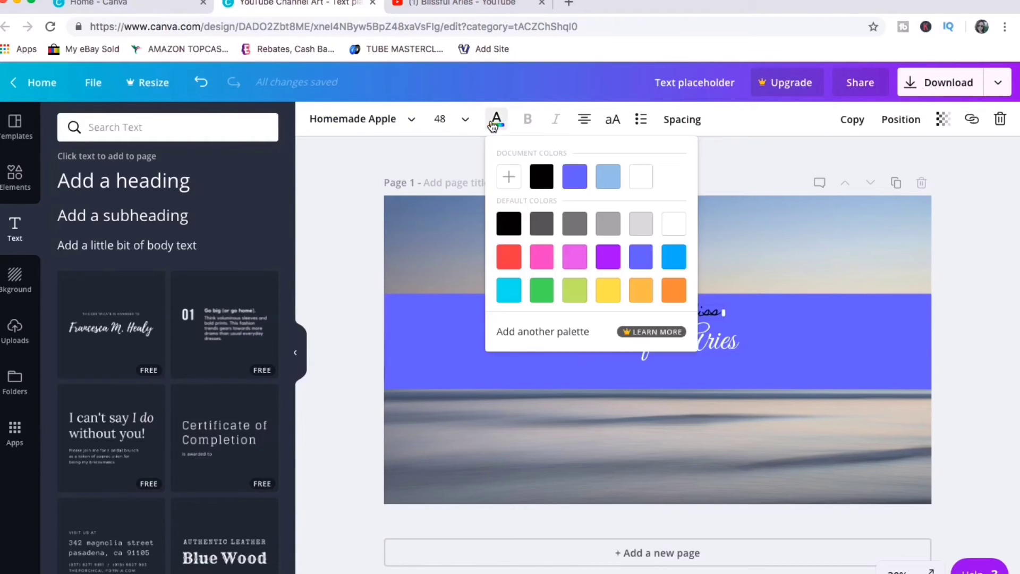
left_click(772, 229)
- Set the font size of the "Blissful Aries" heading to 130
left_click(660, 340)
left_click(459, 121)
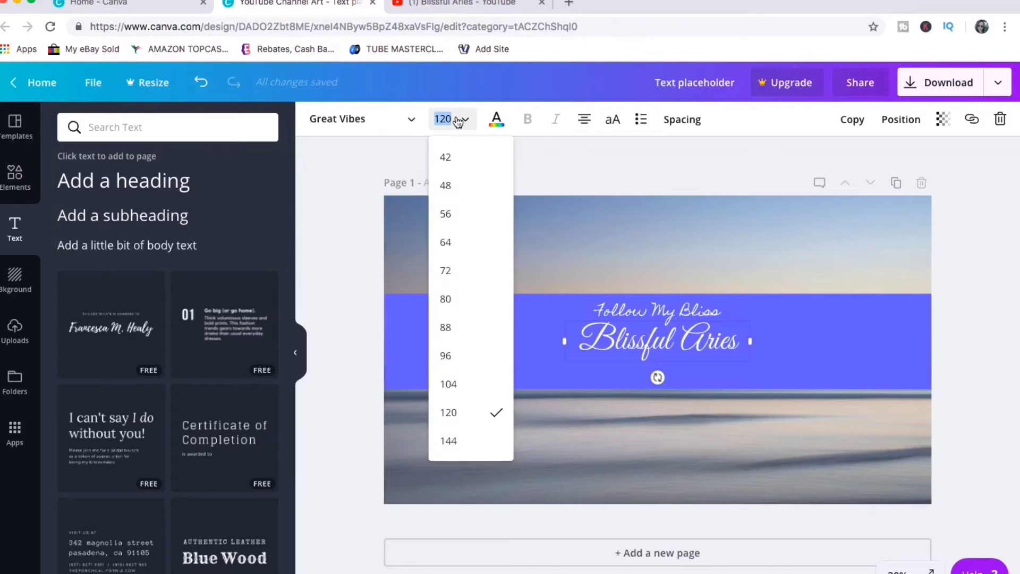
key("Return")
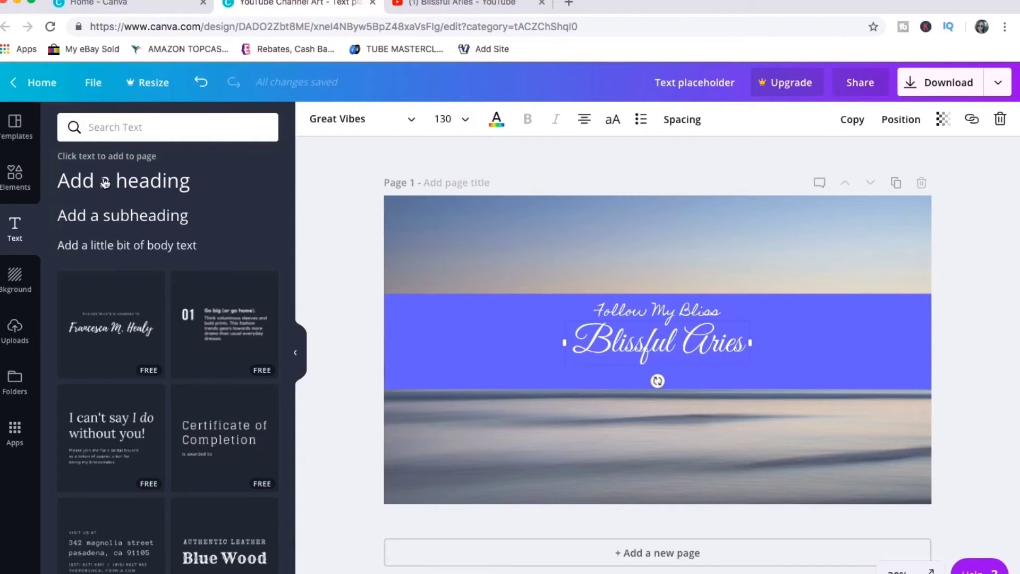
- Add a text line centred under the "Blissful Aries" heading at size 42 in the Abhaya Libre Extra Bold font
key("t")
left_click(453, 119)
left_click(462, 417)
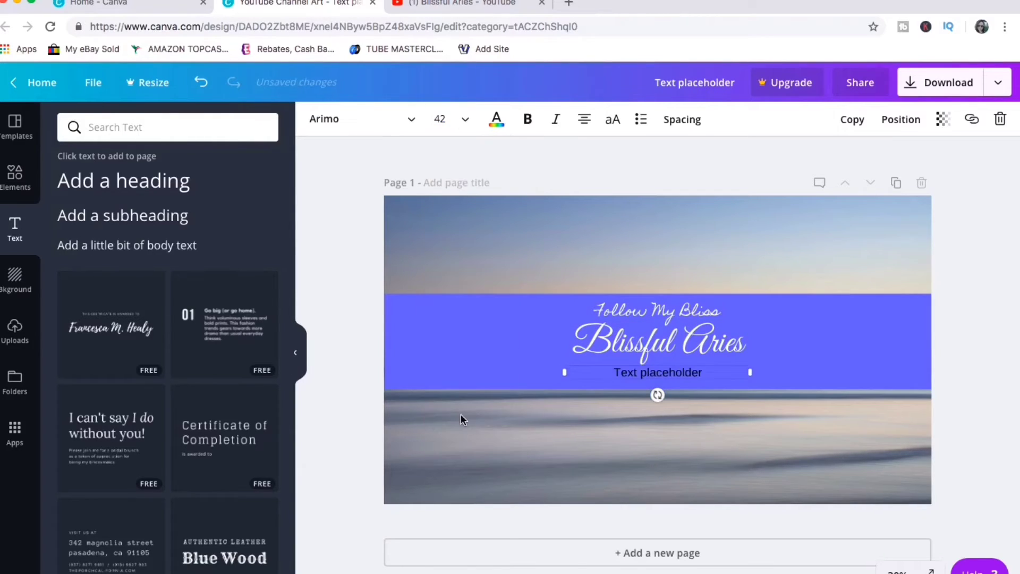
left_click(334, 121)
left_click(372, 348)
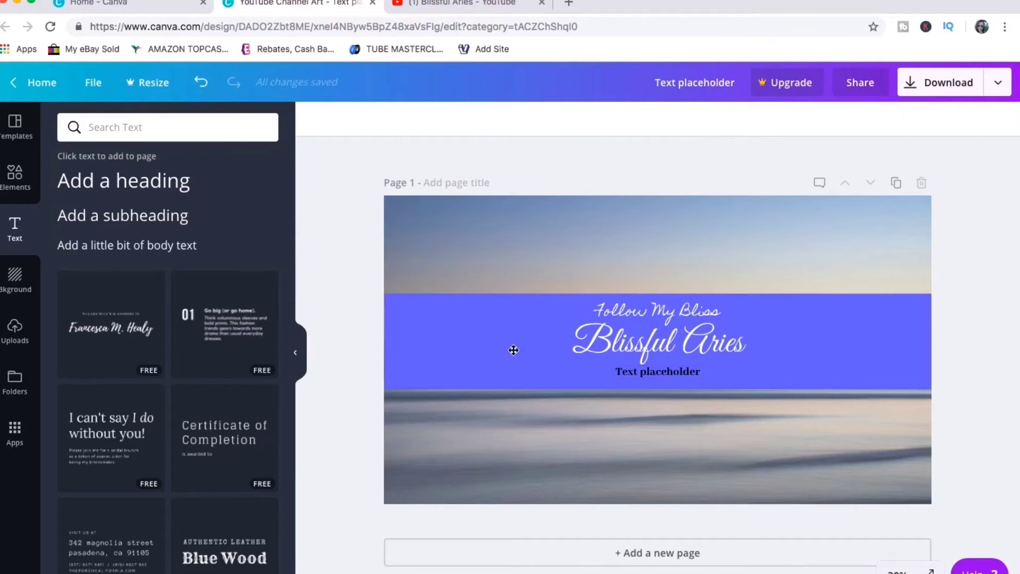
- Replace the placeholder text under the heading with "LIFESTYLE | TRAVEL | BEAUTY"
double_click(658, 374)
type("LIFESTYLE")
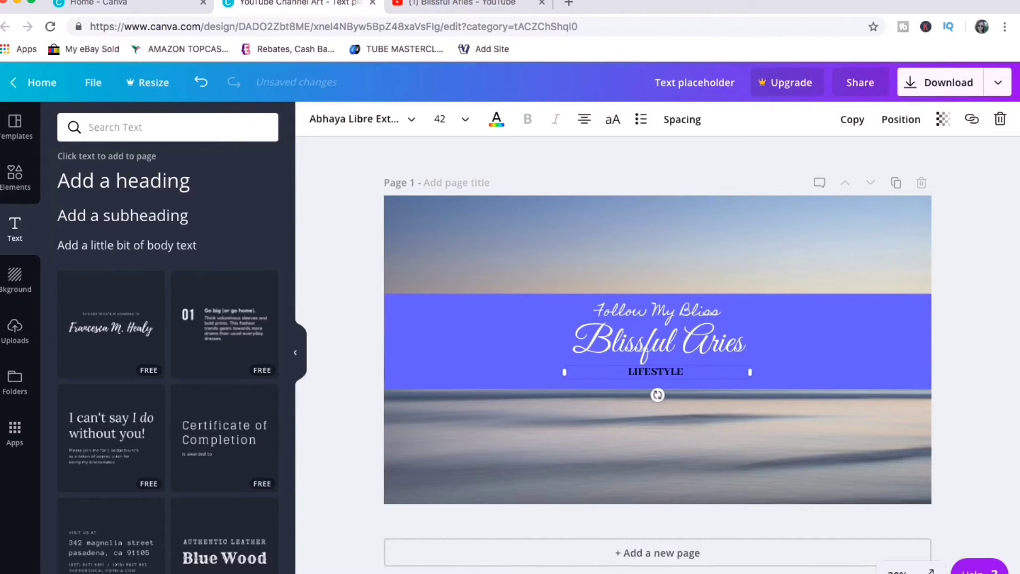
type(" | TRAVEL |BEAUTY")
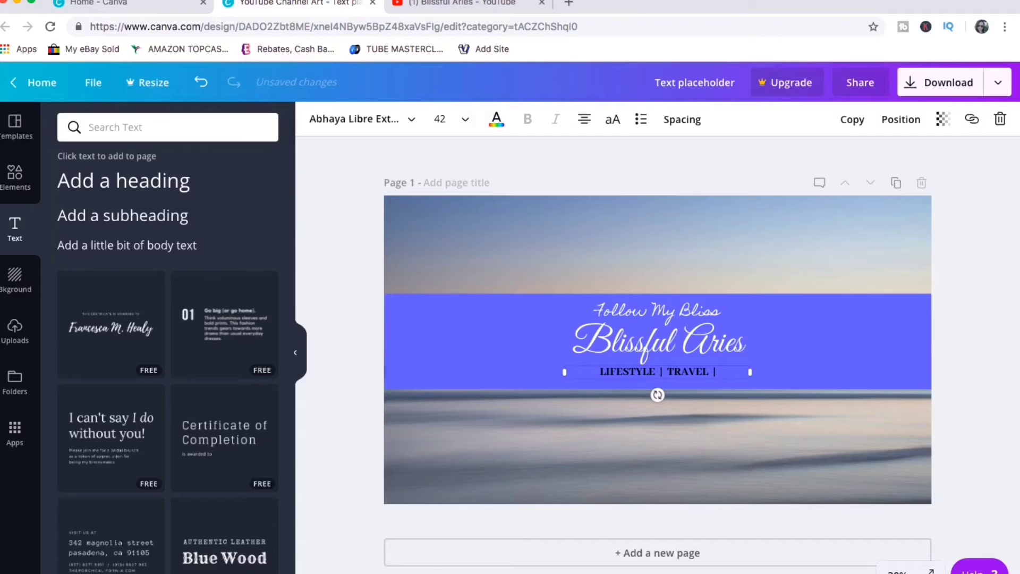
key("Left")
key("Left")
key("Left")
key("Left")
key("Left")
key("Left")
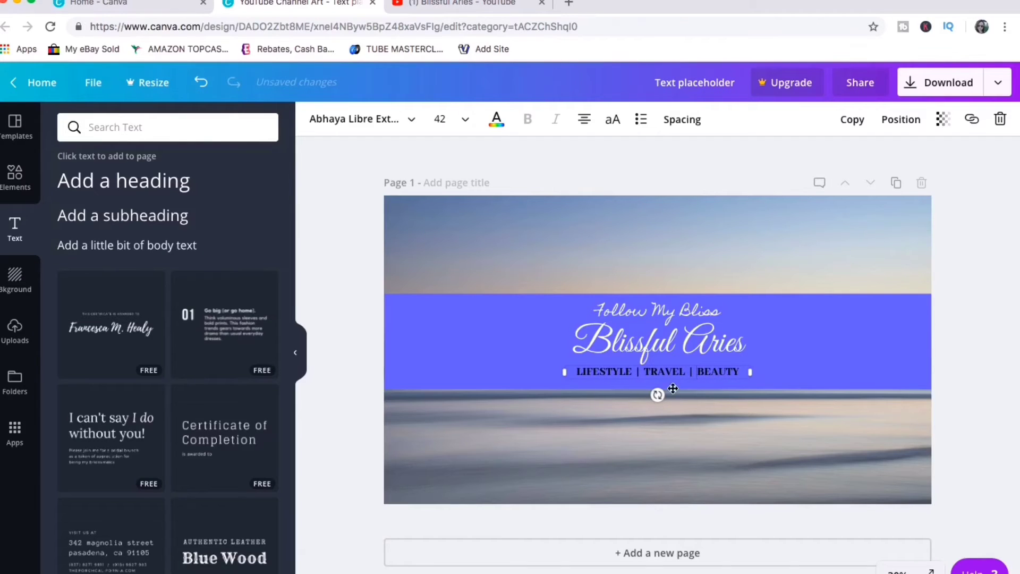
- Set the "LIFESTYLE | TRAVEL | BEAUTY" line to size 48, recentre it slightly lower in the band, and colour it white
left_click(465, 119)
left_click(451, 321)
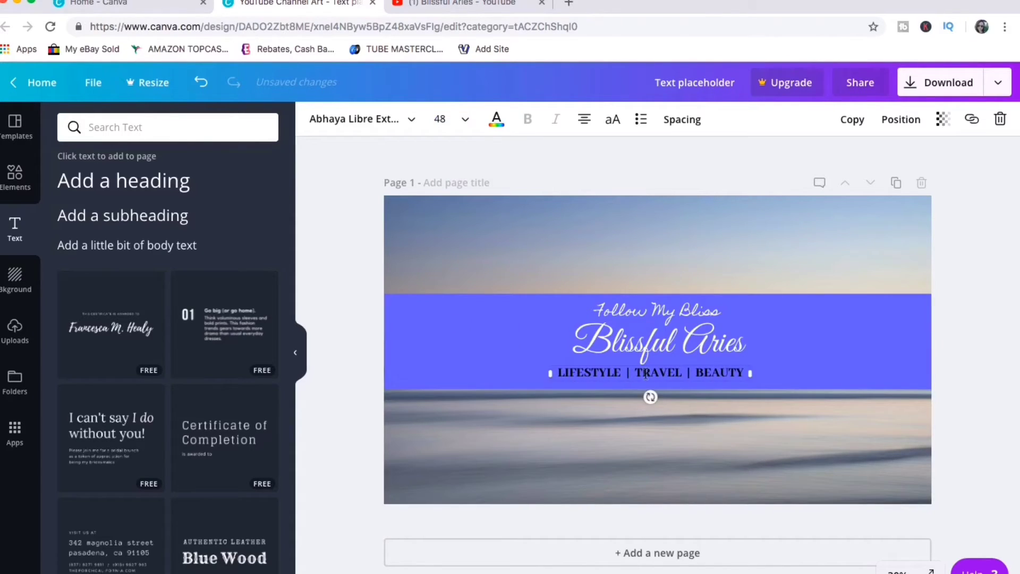
left_click_drag(677, 377, 683, 383)
left_click(497, 119)
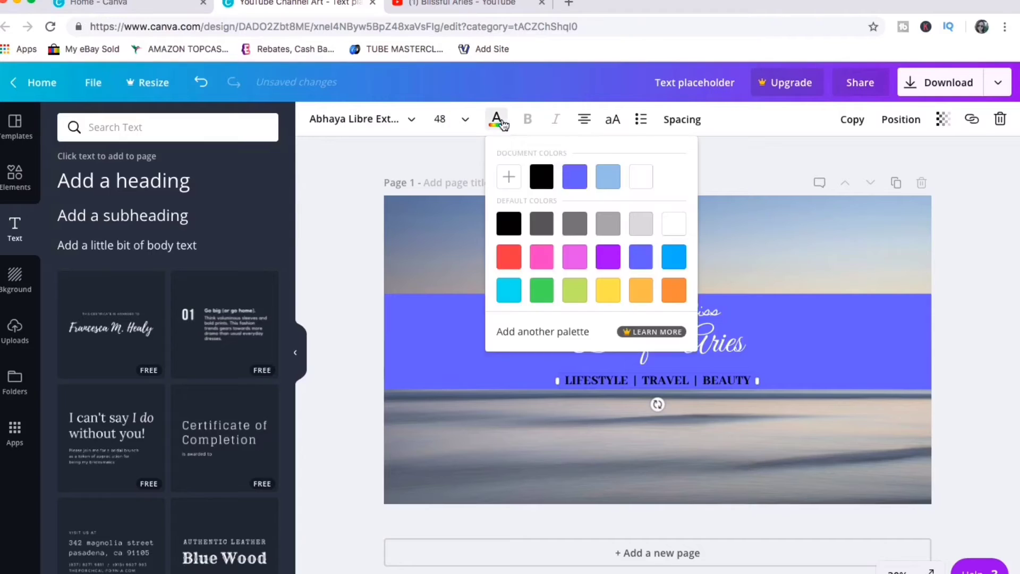
- Enlarge the "Blissful Aries" heading to size 144 and recentre it on one line in the band
left_click(612, 343)
left_click(443, 119)
scroll(453, 449, "down", 3)
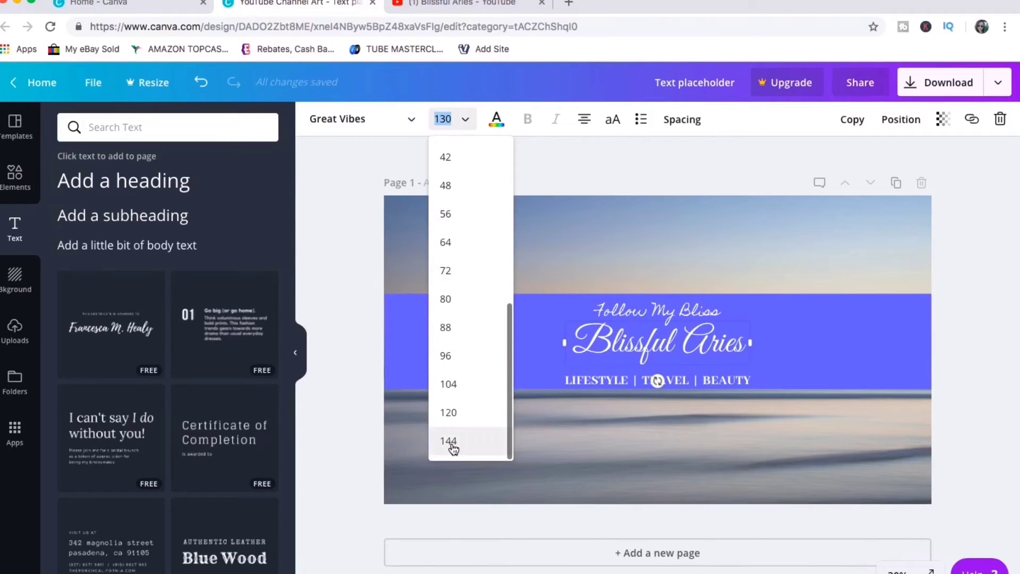
left_click(453, 449)
left_click_drag(546, 371, 552, 371)
left_click_drag(660, 343, 677, 344)
- Move "Follow My Bliss" slightly up, enlarge its text, and recentre it above the heading
left_click(676, 311)
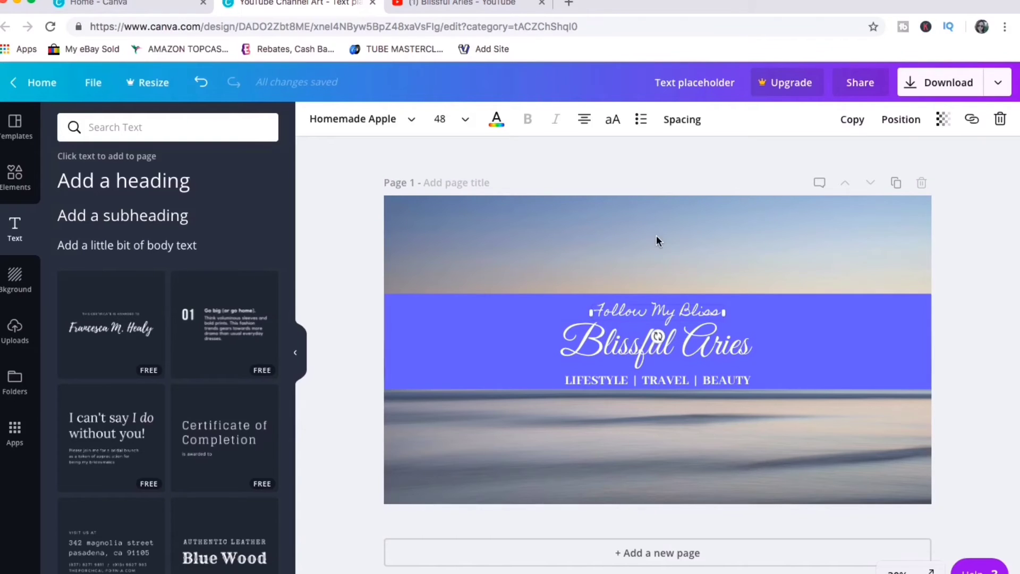
left_click_drag(658, 311, 659, 306)
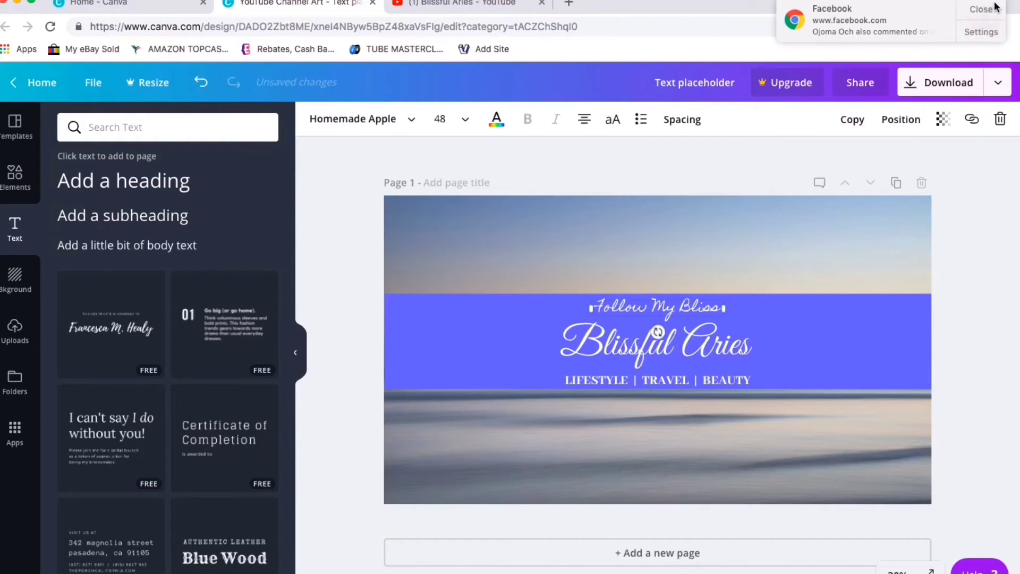
left_click(440, 122)
left_click(447, 319)
left_click_drag(565, 330, 644, 303)
- Delete the blue band behind the text so only the sunset background remains
left_click(655, 262)
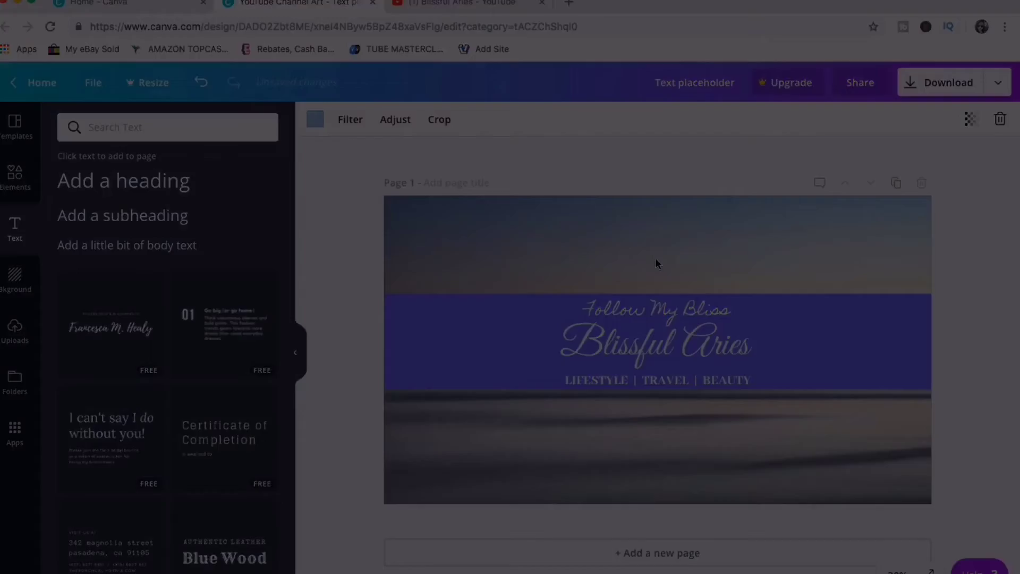
left_click(802, 347)
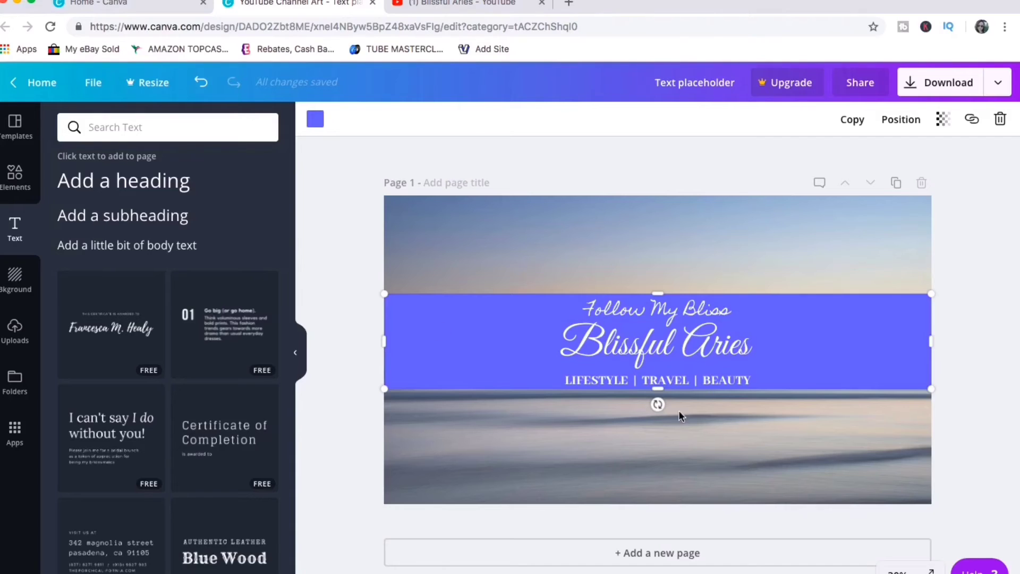
left_click(1003, 119)
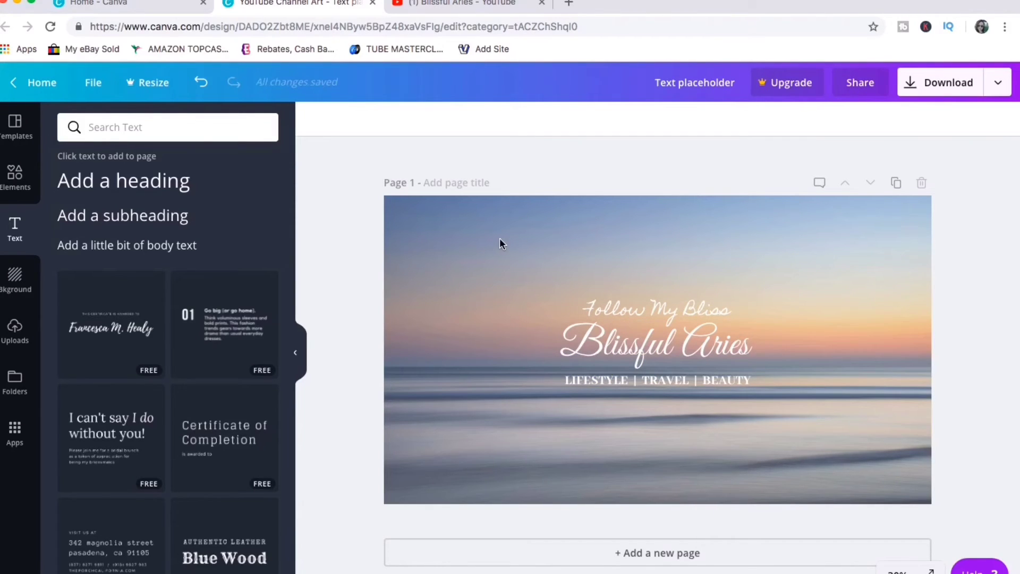
- Search the elements for "LINES" and add the thick red brush-stroke line to the banner
left_click(15, 176)
scroll(141, 429, "down", 7)
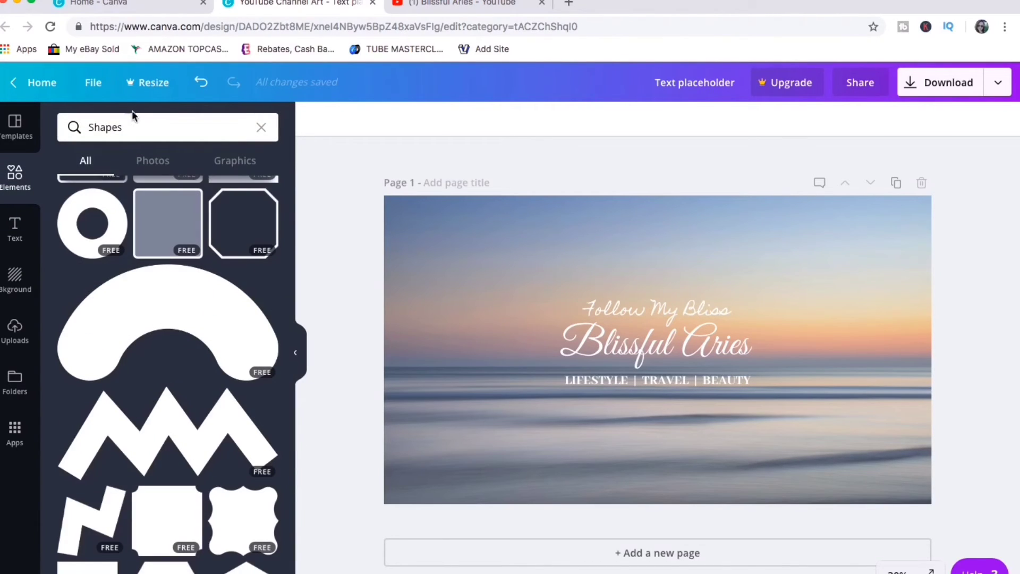
left_click(139, 126)
type("LINE")
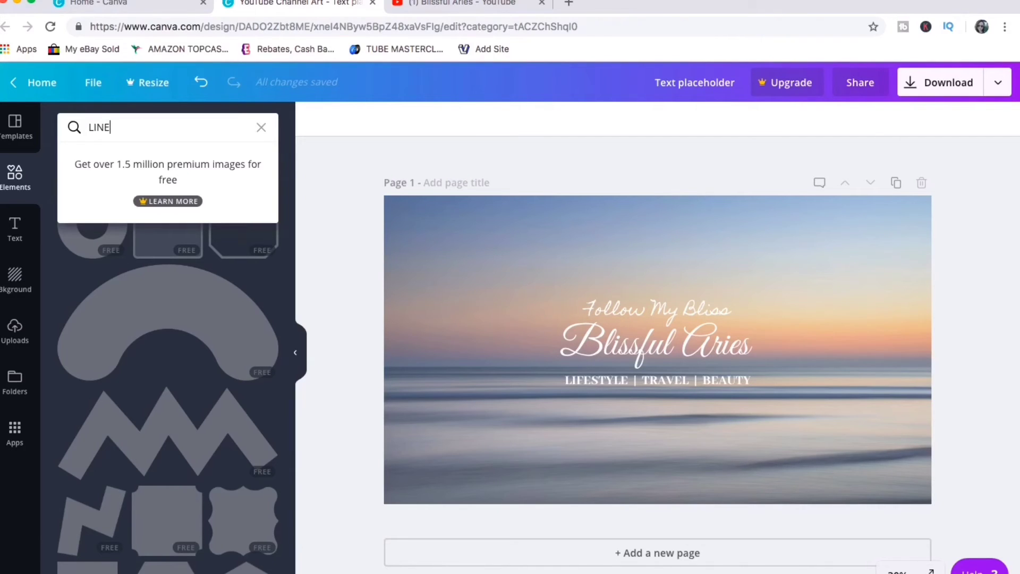
type("S")
key("Return")
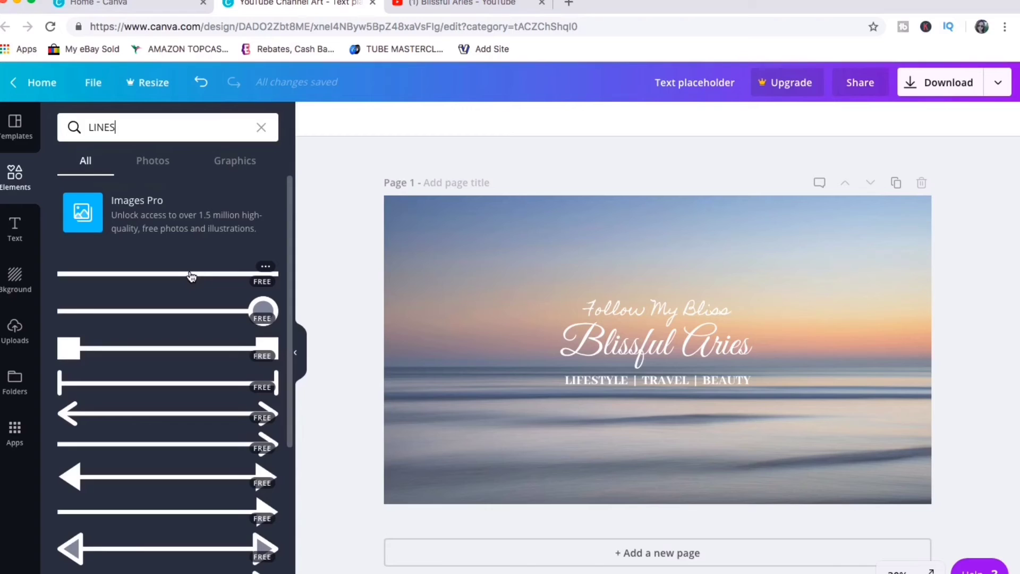
scroll(192, 420, "down", 6)
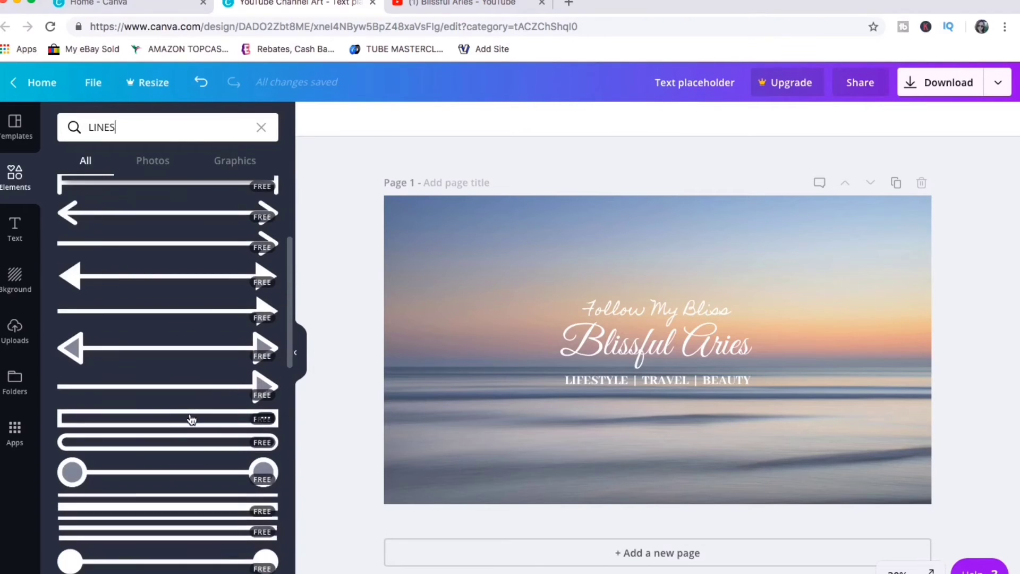
scroll(191, 419, "down", 5)
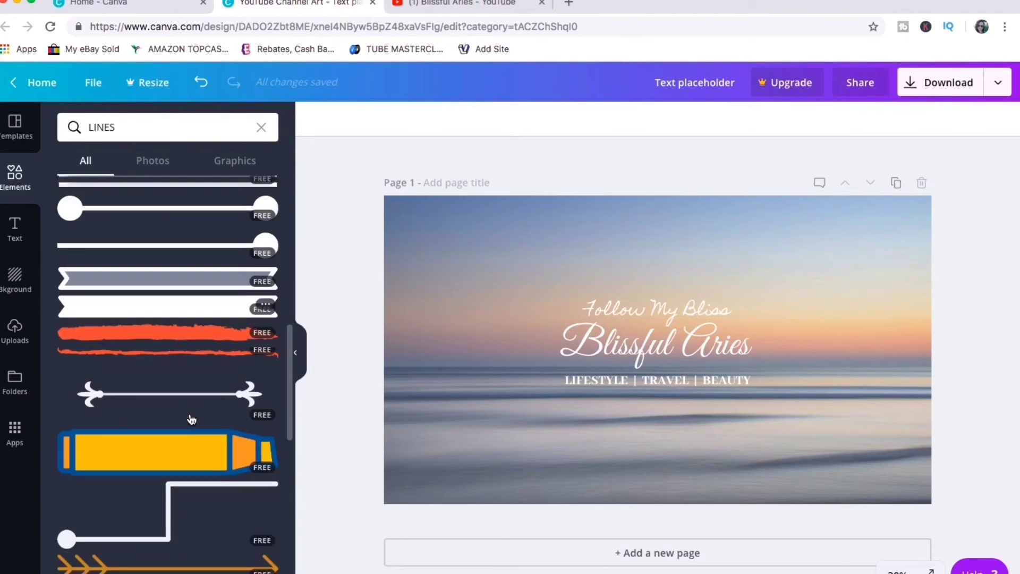
left_click(164, 325)
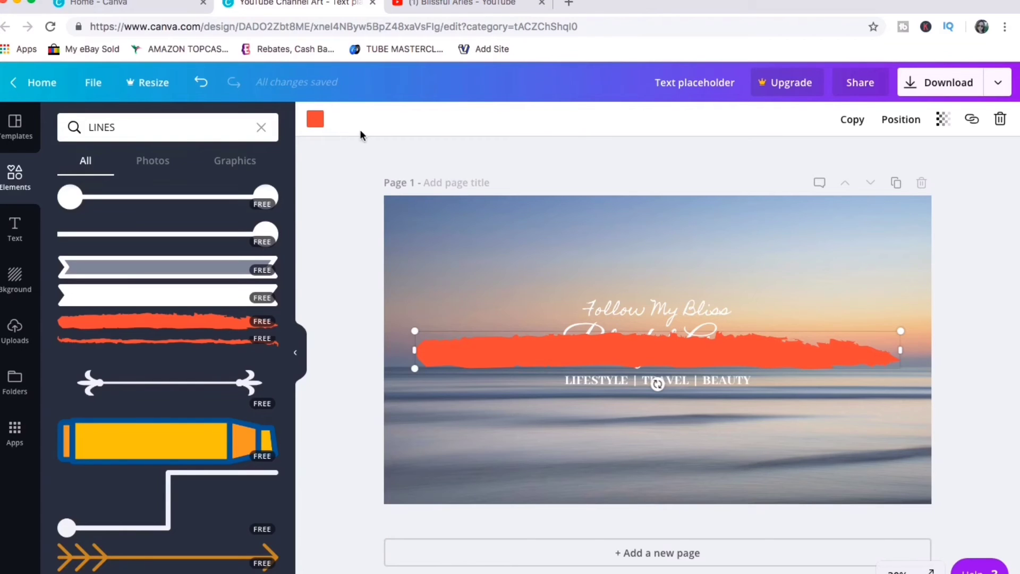
- Colour the brush-stroke line white, shrink it, and duplicate it to place one line on each side of the "Blissful Aries" heading
left_click(315, 119)
left_click(433, 175)
mouse_move(901, 349)
left_mouse_down()
mouse_move(467, 360)
mouse_move(529, 346)
mouse_move(431, 344)
mouse_move(869, 346)
mouse_move(808, 381)
mouse_move(783, 269)
mouse_move(838, 297)
left_mouse_up()
left_click(201, 82)
key("super+d")
left_click(587, 387)
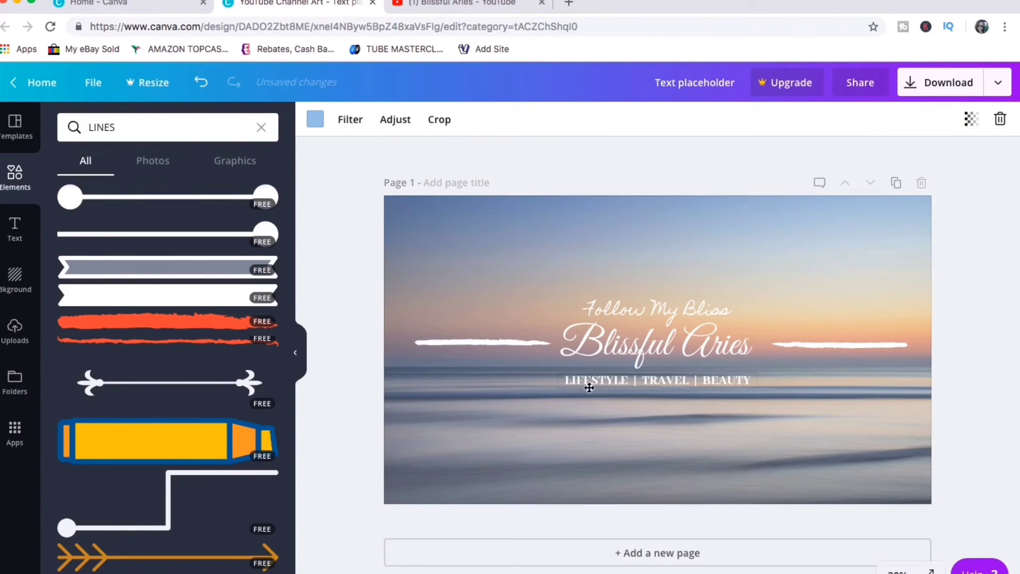
- Shift the line before the heading slightly outward to widen its gap from "Blissful Aries"
left_click(504, 342)
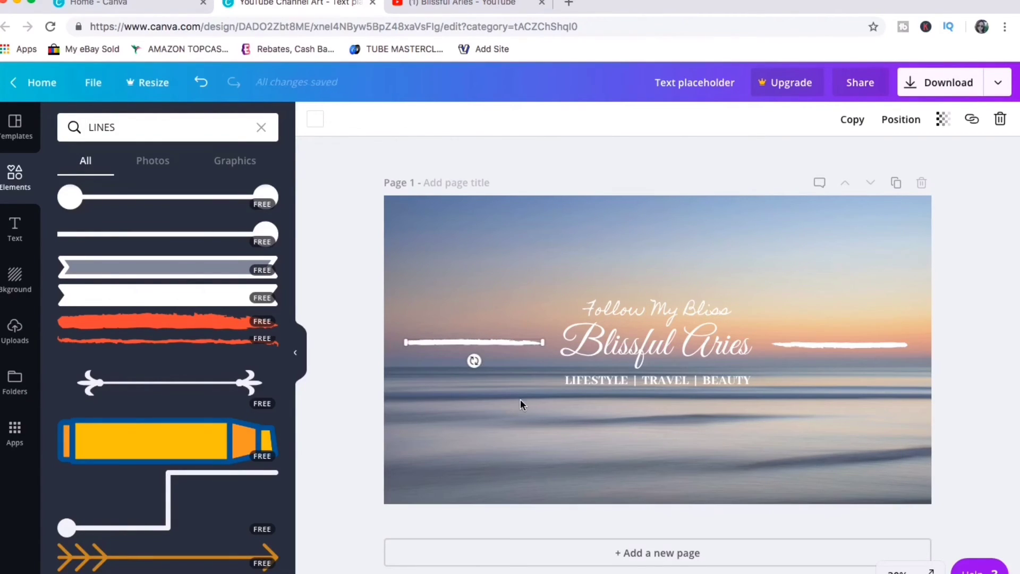
left_click(617, 414)
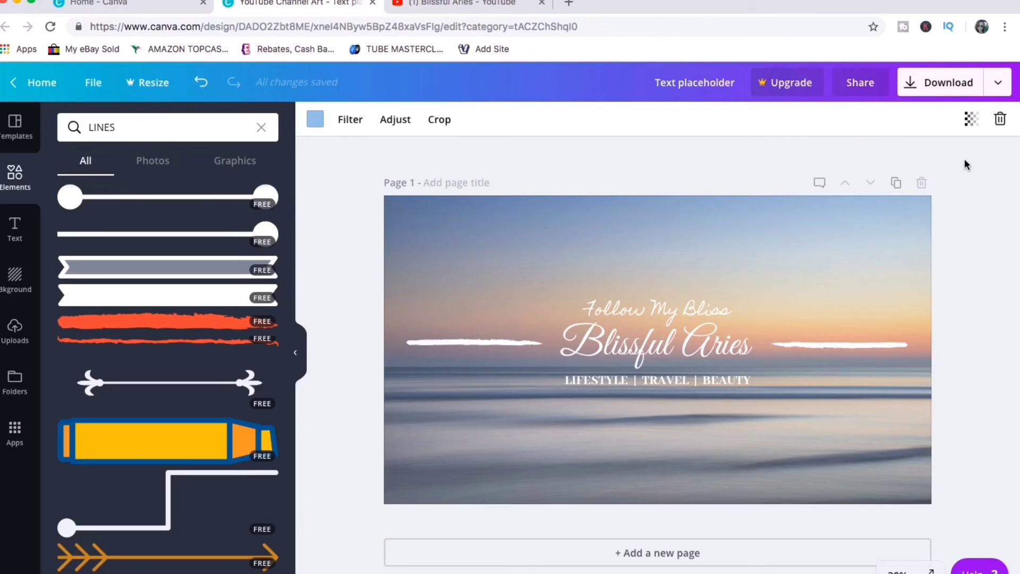
left_click(976, 253)
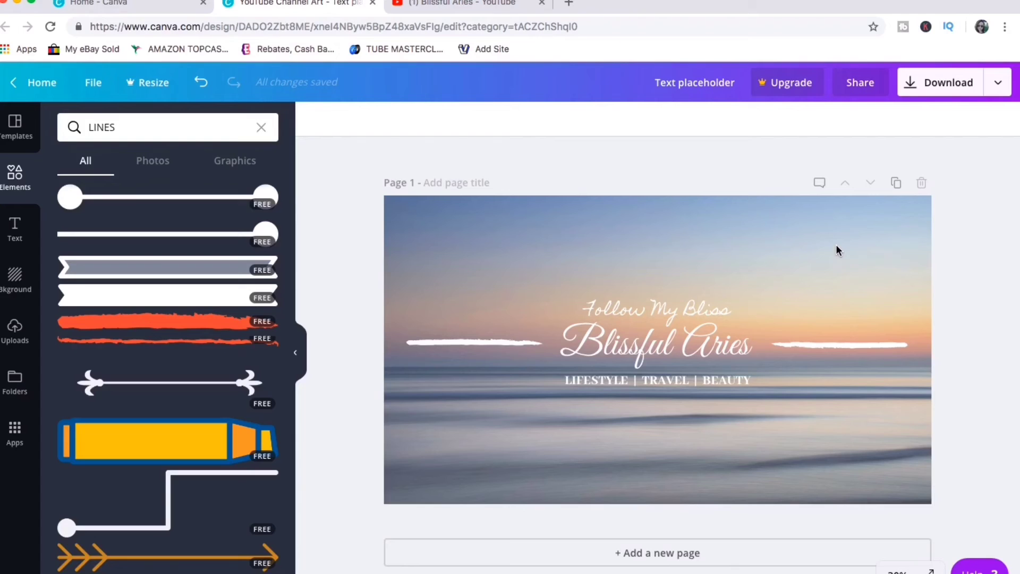
- Download the banner as a PNG and place the file on the desktop
left_click(962, 84)
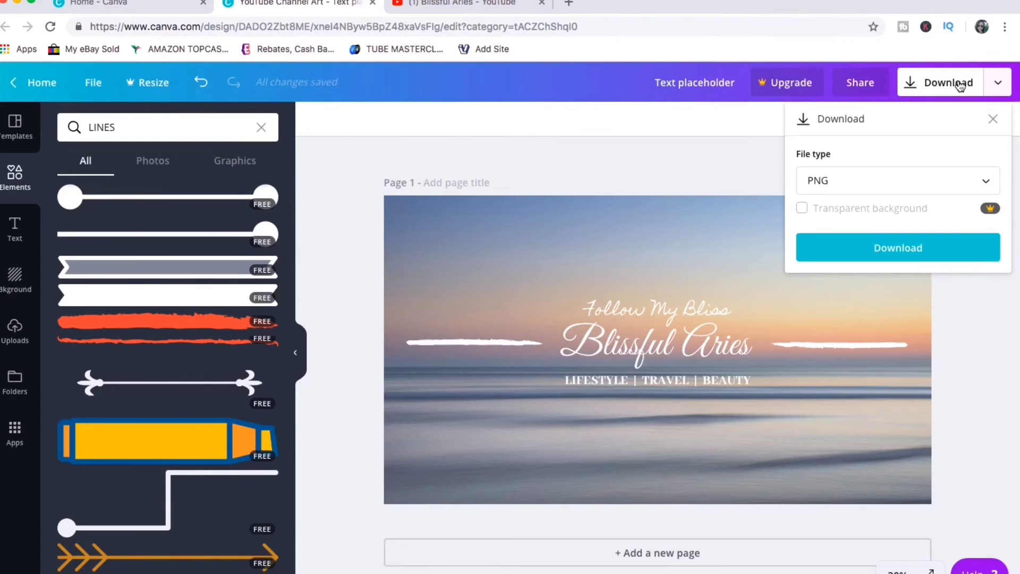
left_click(908, 251)
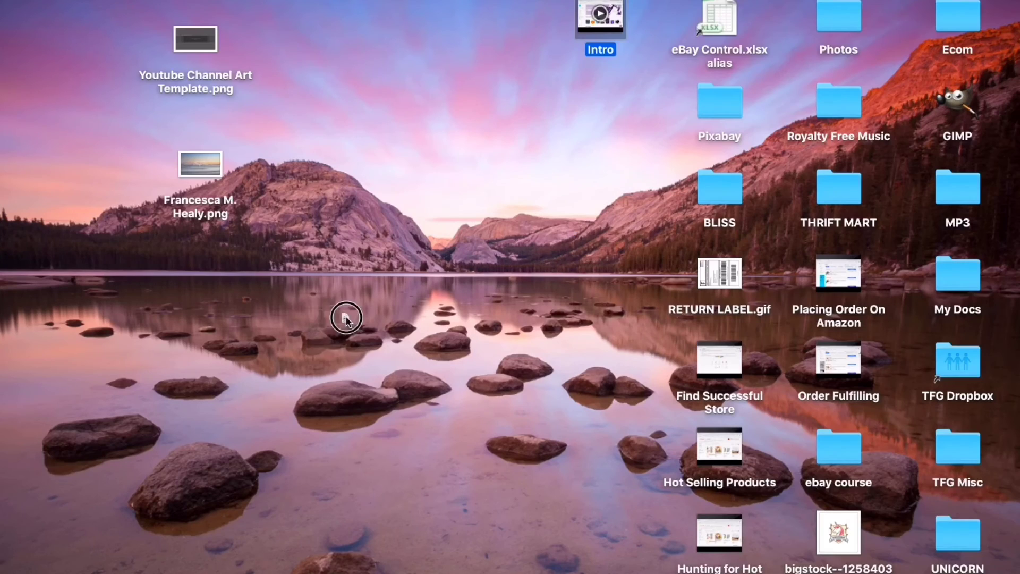
left_click(346, 319)
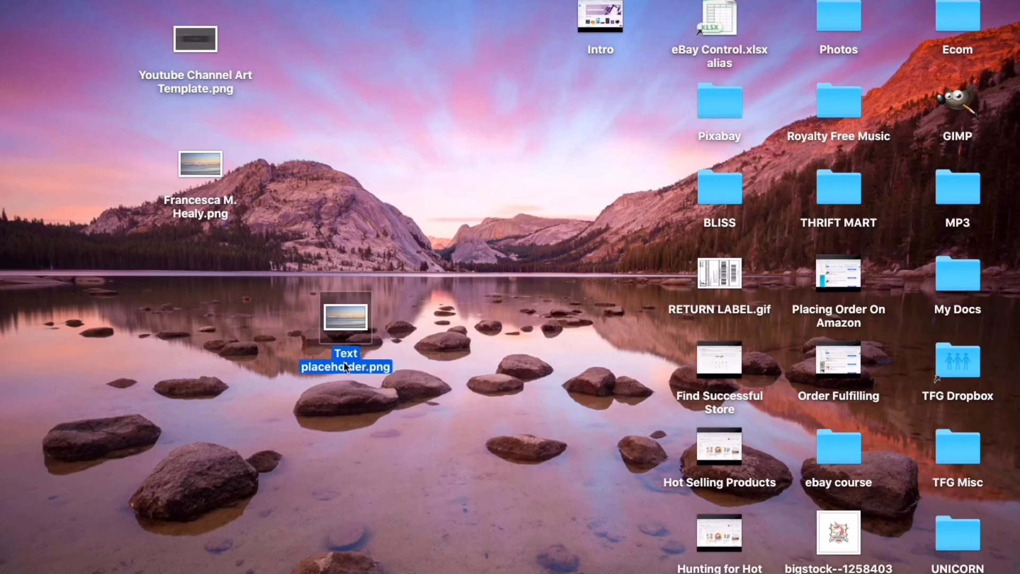
- Rename the downloaded "Text placeholder.png" file on the desktop as "CHANNEL ART"
key("c")
left_click(344, 366)
key("Return")
type("CHAN")
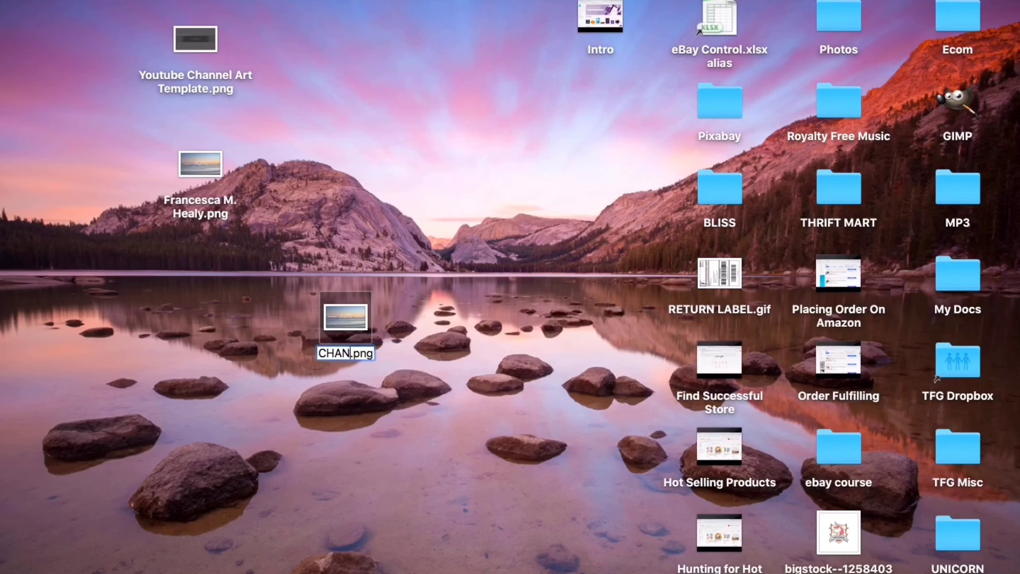
type("NEL ART")
key("Return")
- Return to the browser, dismiss the Canva for Work trial offer, and switch to the Blissful Aries YouTube channel page
key("ctrl+Left")
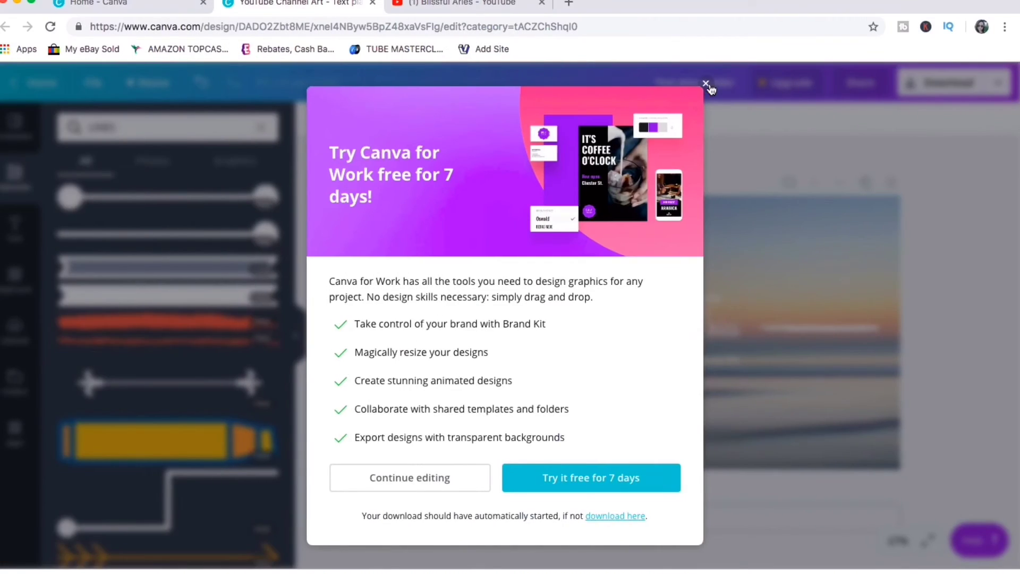
left_click(706, 84)
left_click(468, 5)
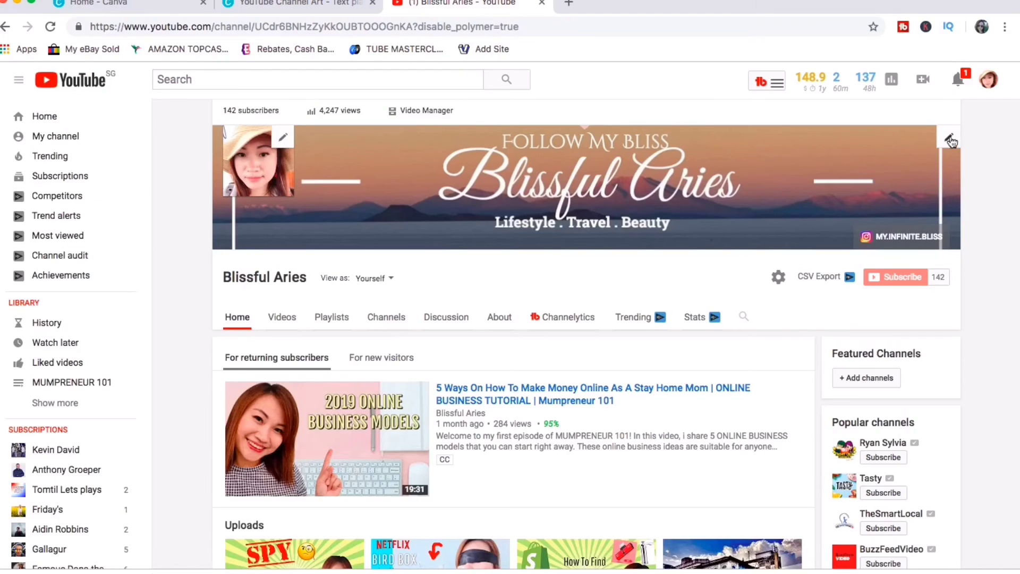
- Start editing the channel art and upload "CHANNEL ART.png" from the desktop
left_click(950, 139)
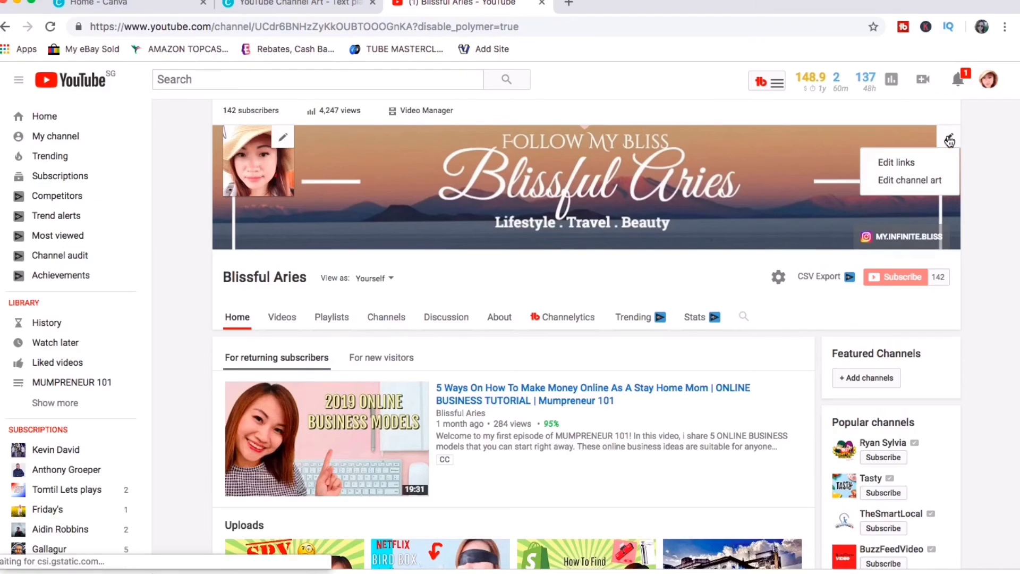
left_click(921, 181)
left_click(553, 350)
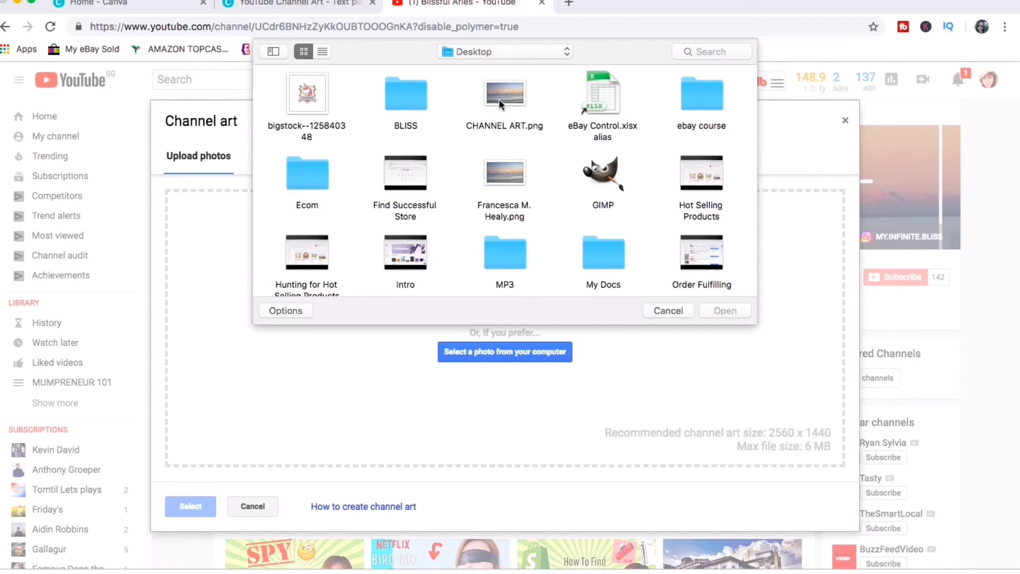
double_click(496, 101)
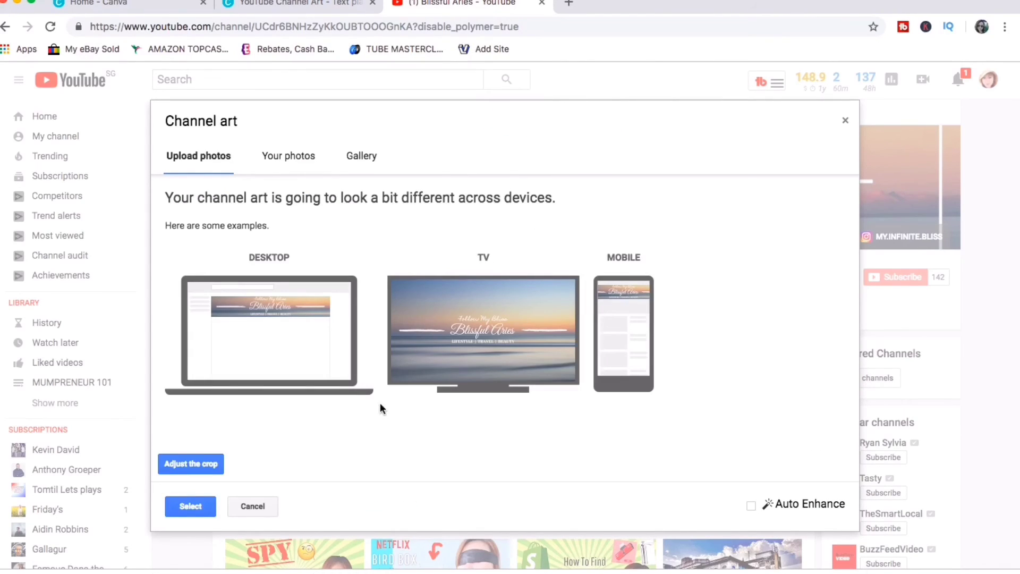
- Check the uploaded banner's crop region and device preview, and apply it as the channel art
left_click(177, 463)
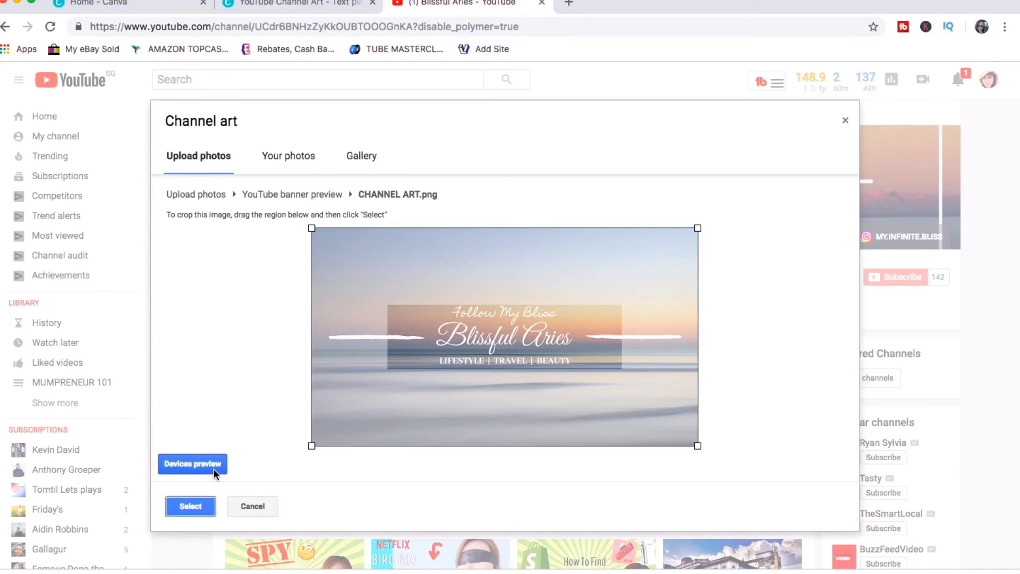
left_click(195, 465)
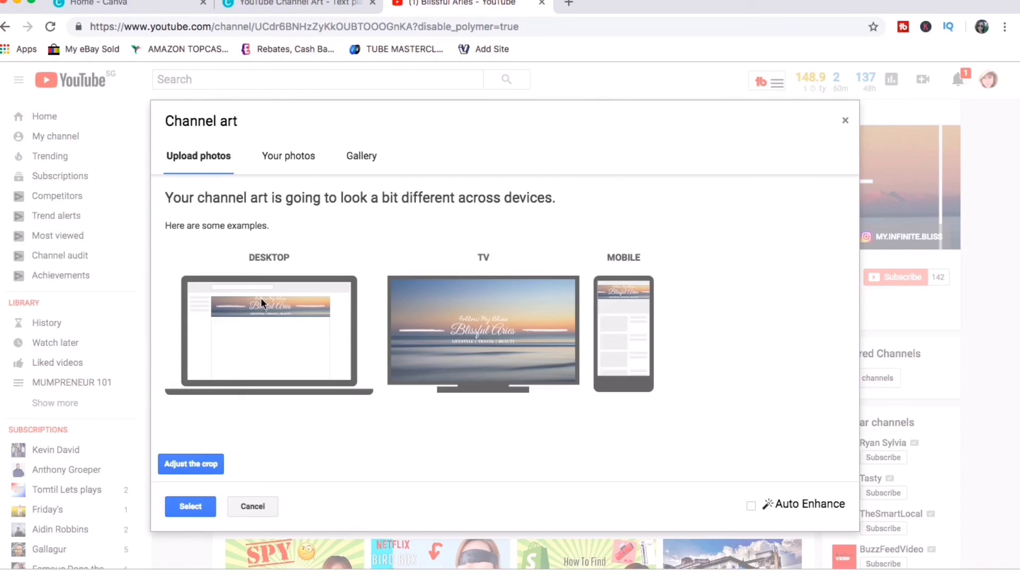
left_click(181, 511)
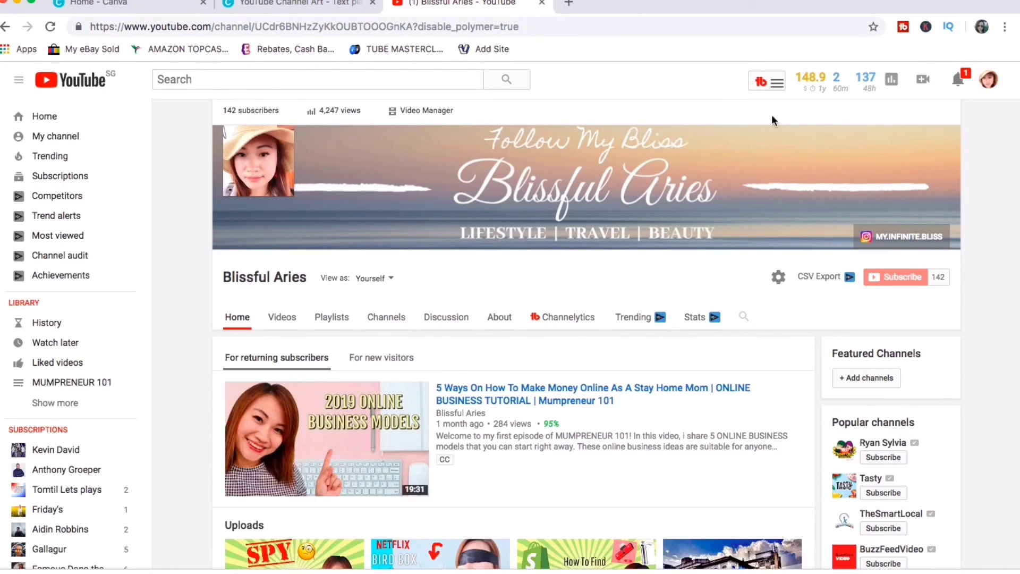
mouse_move(391, 223)
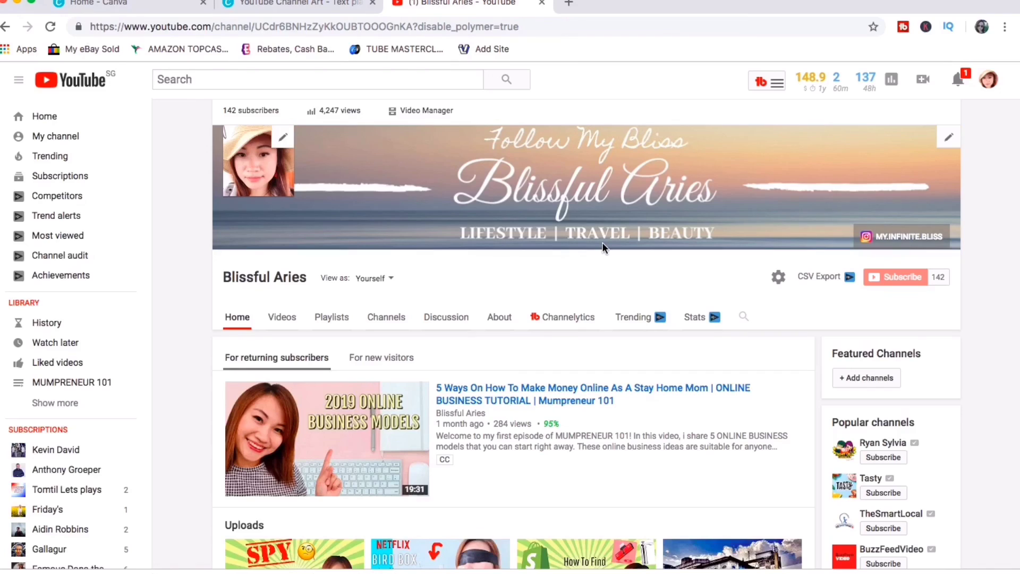